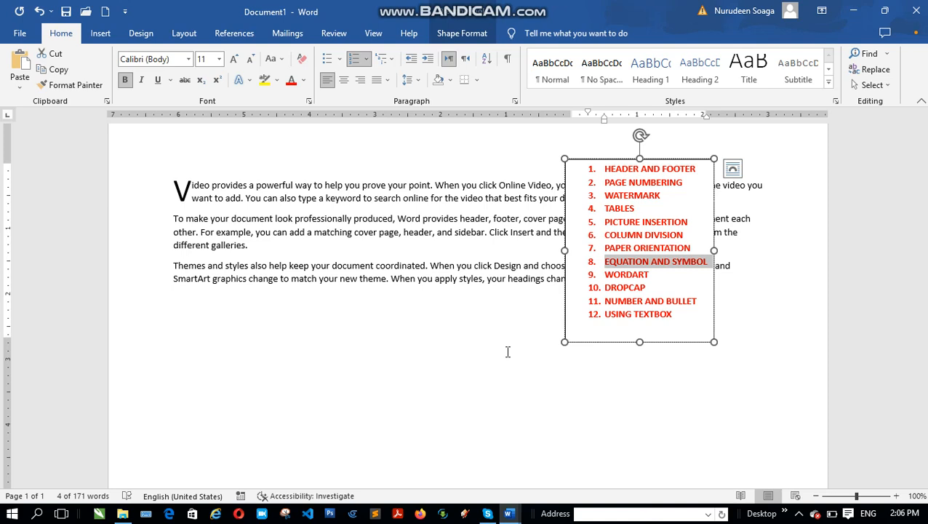
# Write "X2" on a new line below the paragraphs and format the 2 as superscript
pyautogui.click(200, 363)
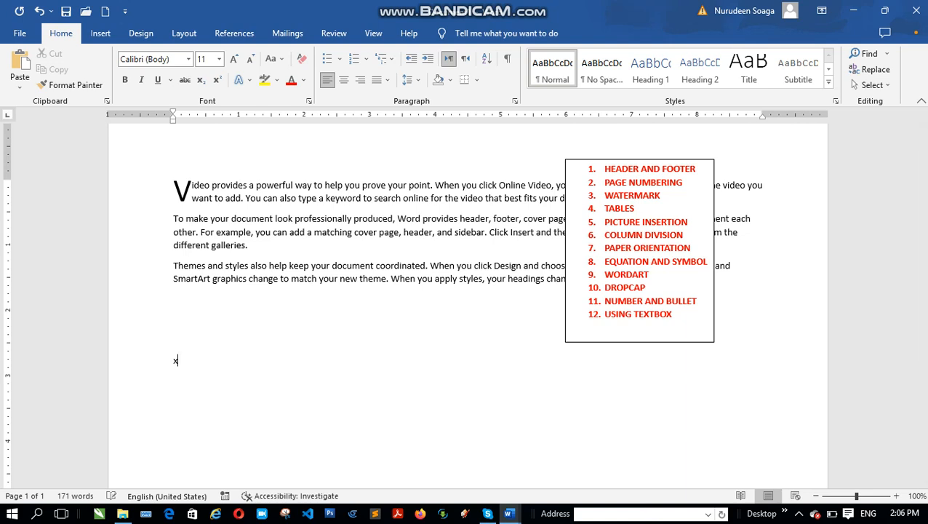
pyautogui.write('X2')
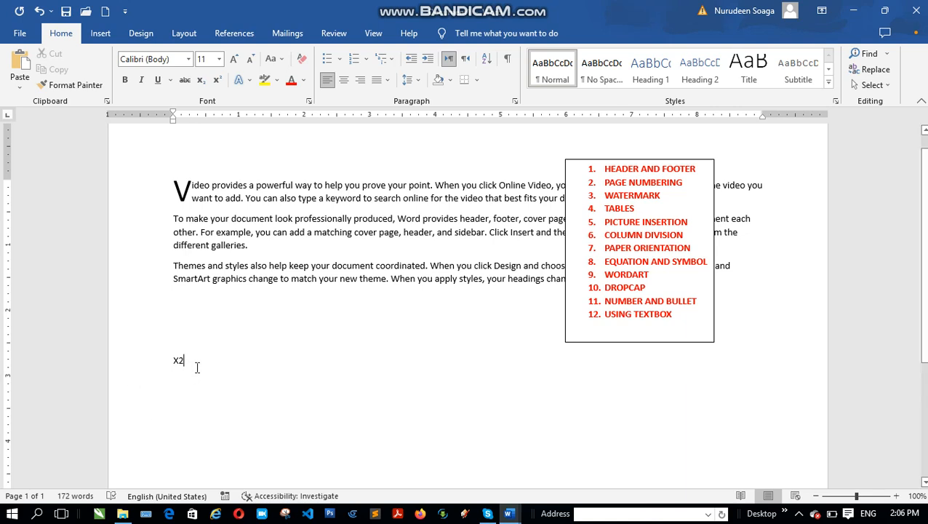
pyautogui.hotkey('shift', 'Left')
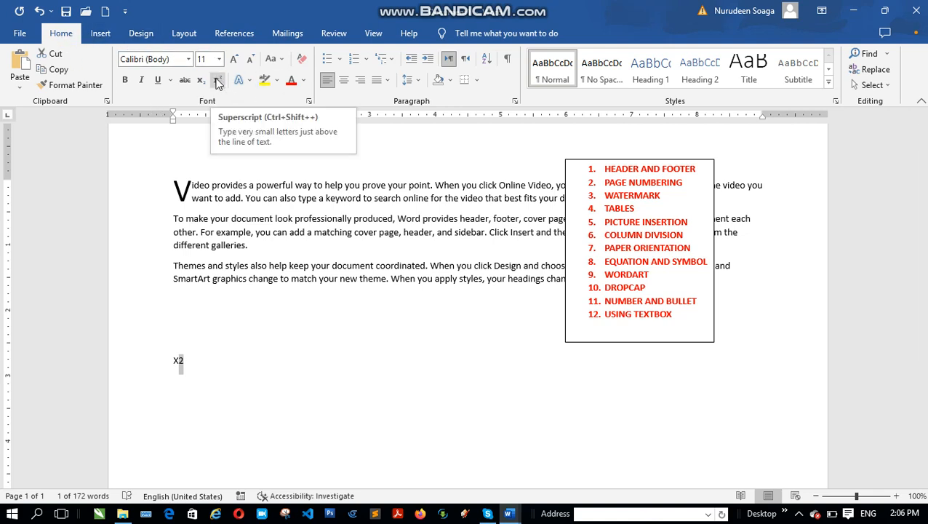
pyautogui.click(217, 80)
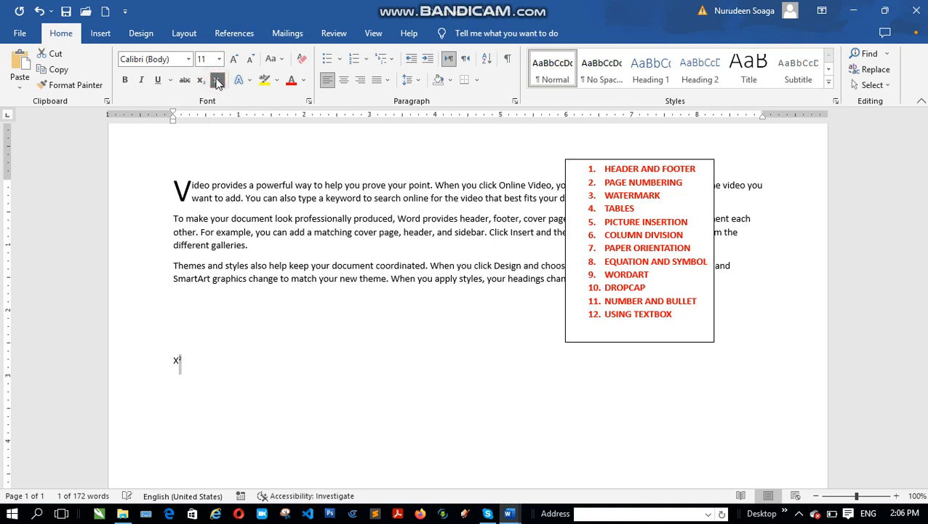
pyautogui.click(214, 365)
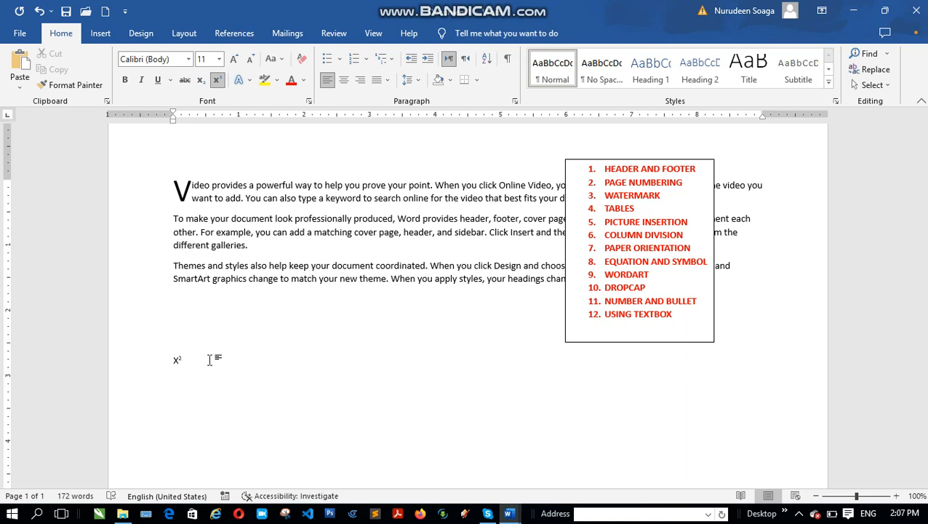
# Add a space after X² and turn superscript off for the text that follows
pyautogui.click(100, 36)
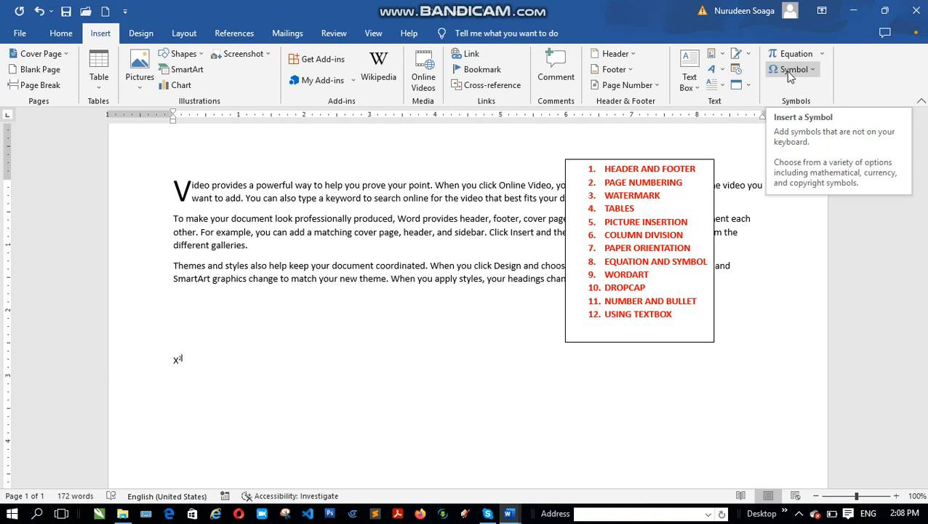
pyautogui.click(271, 353)
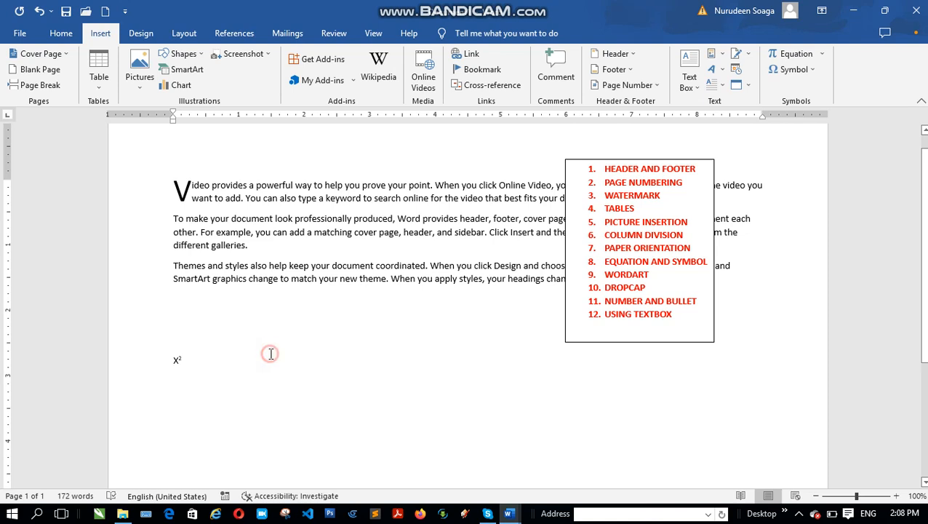
pyautogui.moveTo(213, 359); pyautogui.dragTo(175, 364)
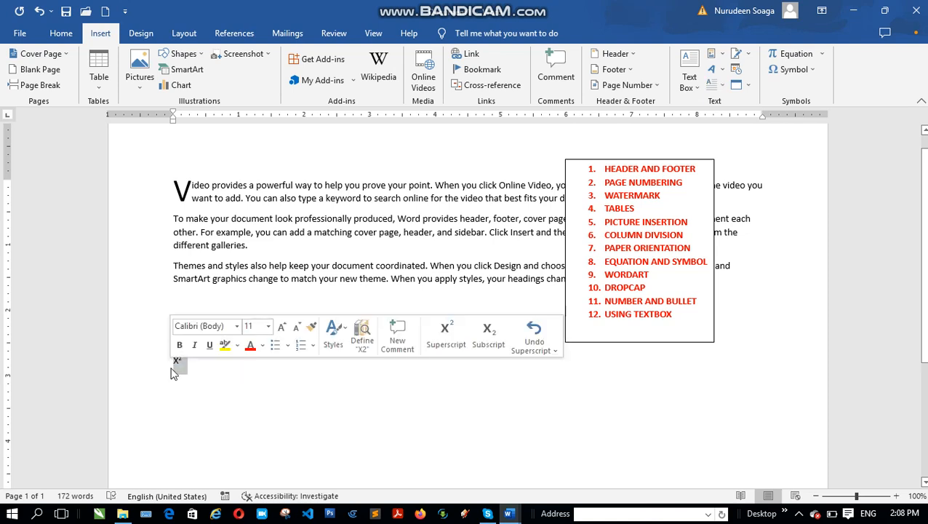
pyautogui.click(228, 375)
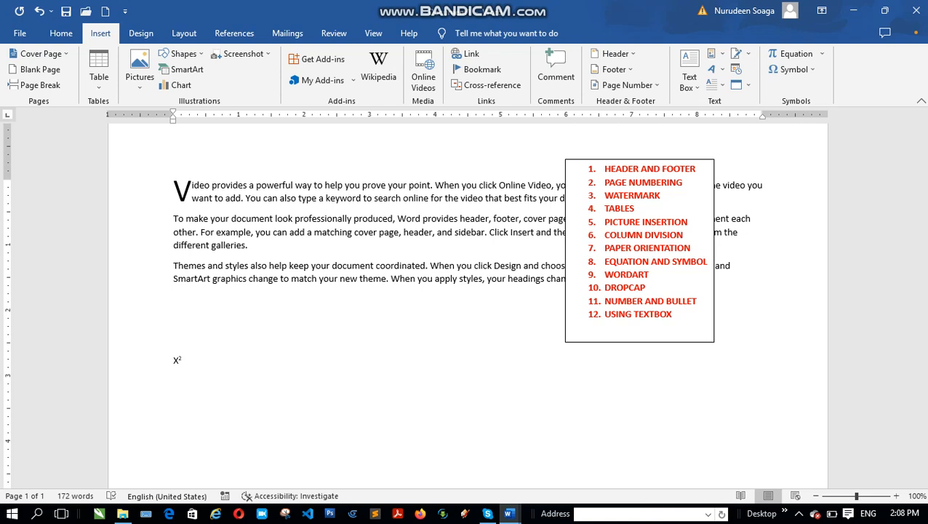
pyautogui.click(63, 34)
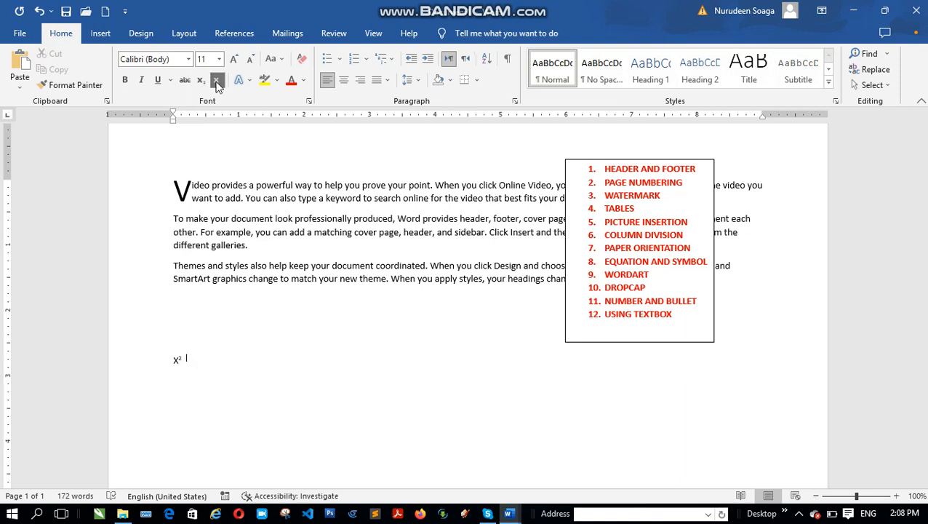
pyautogui.click(217, 81)
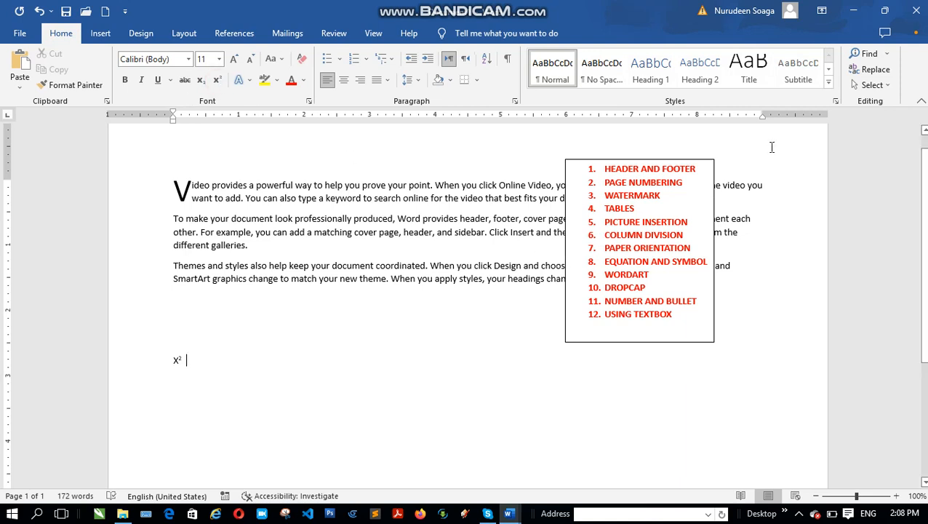
# Insert the built-in Area of Circle equation after X² and select it in the text line
pyautogui.click(102, 34)
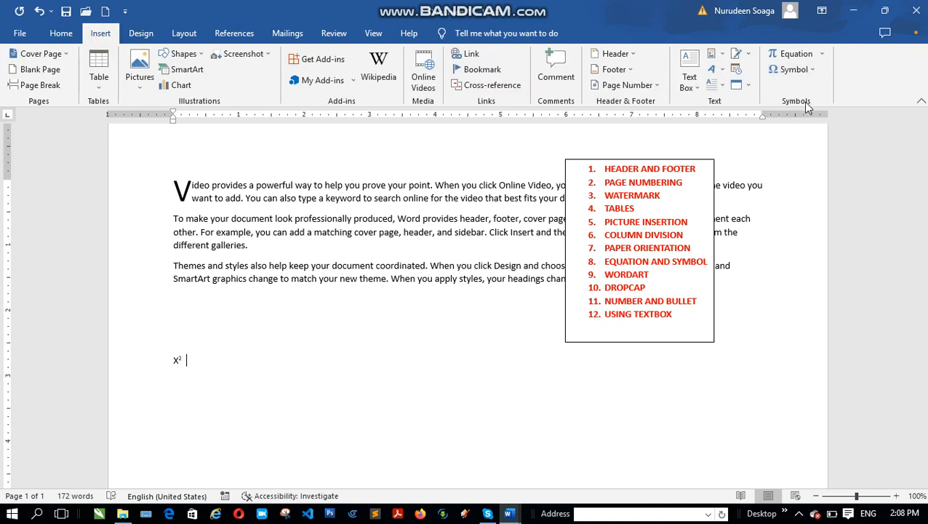
pyautogui.click(822, 56)
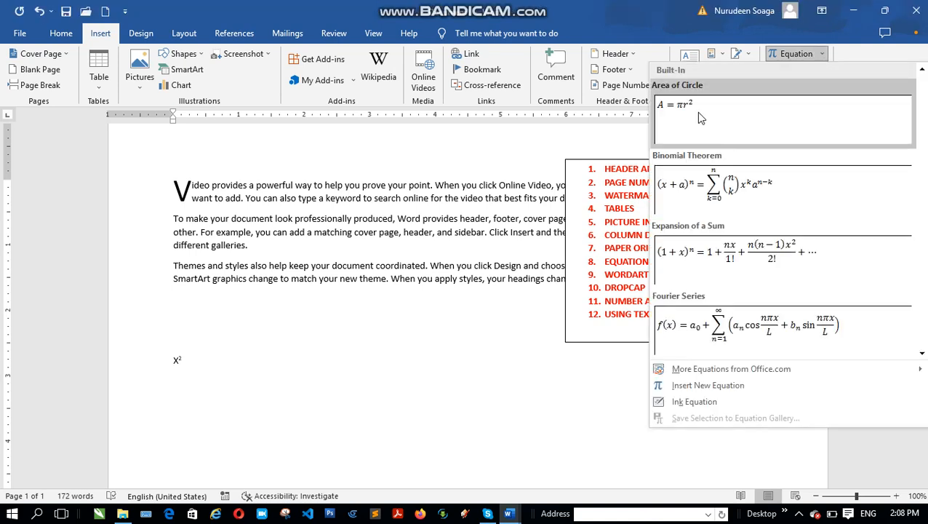
pyautogui.click(698, 116)
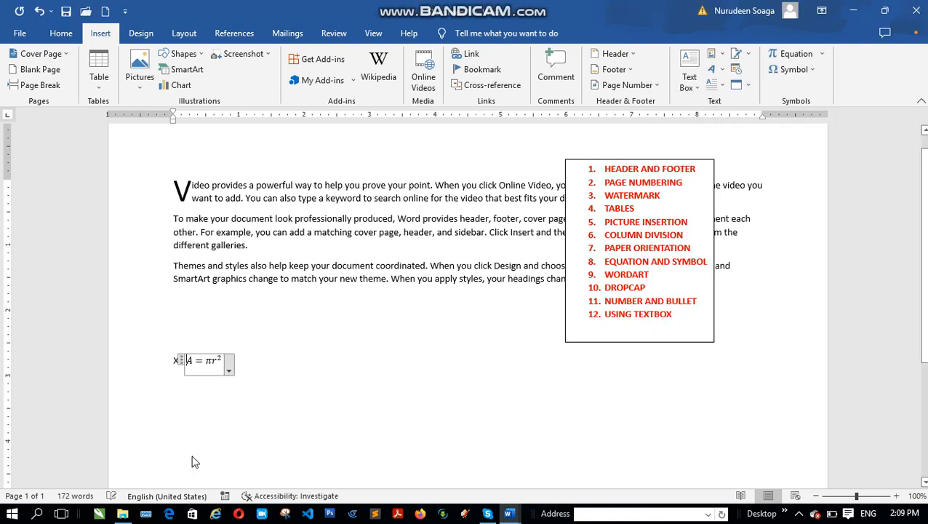
pyautogui.moveTo(178, 363); pyautogui.dragTo(234, 400)
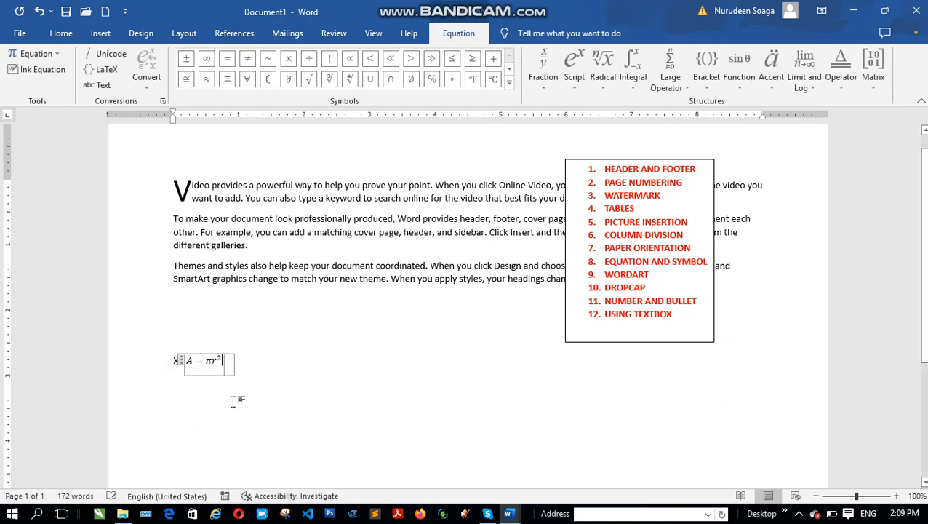
pyautogui.click(233, 360)
pyautogui.click(334, 388)
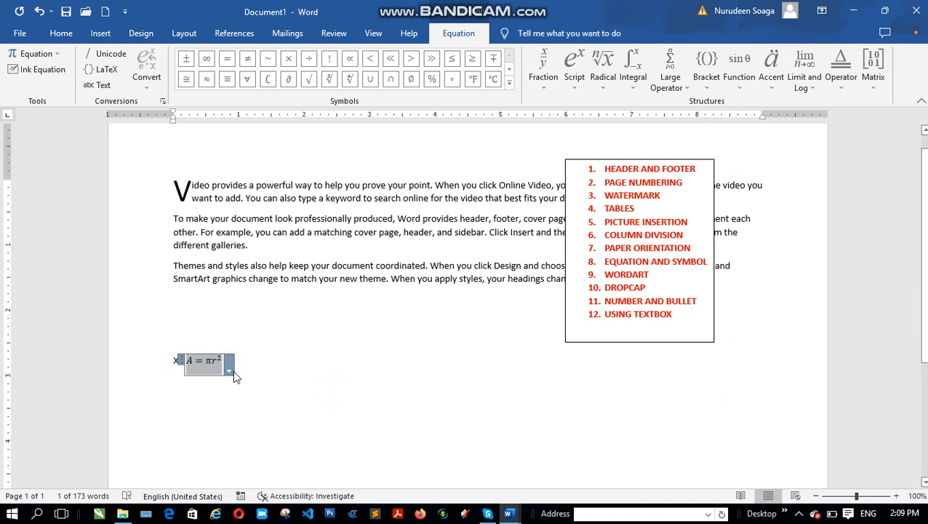
pyautogui.click(205, 361)
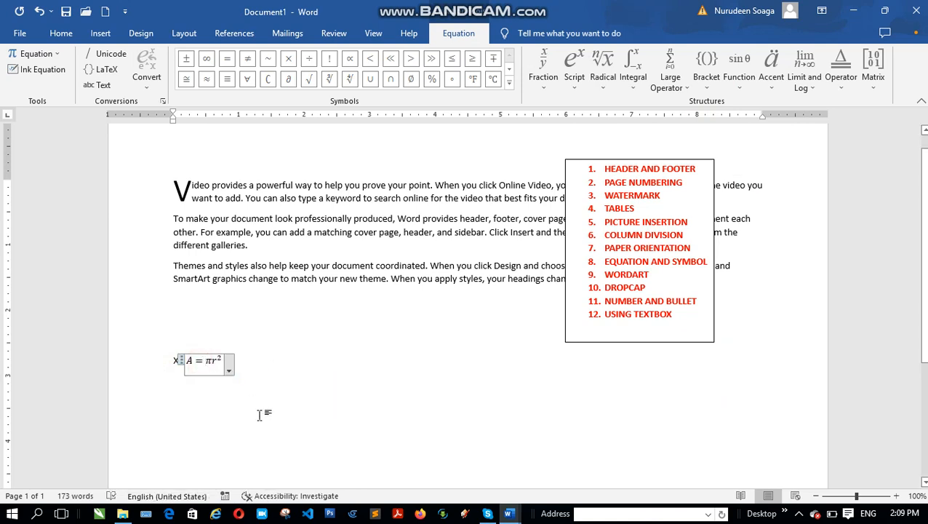
# Try to replace πr² in the equation with x2 and superscript the 2, and undo the replacement
pyautogui.click(215, 368)
pyautogui.press('BackSpace')
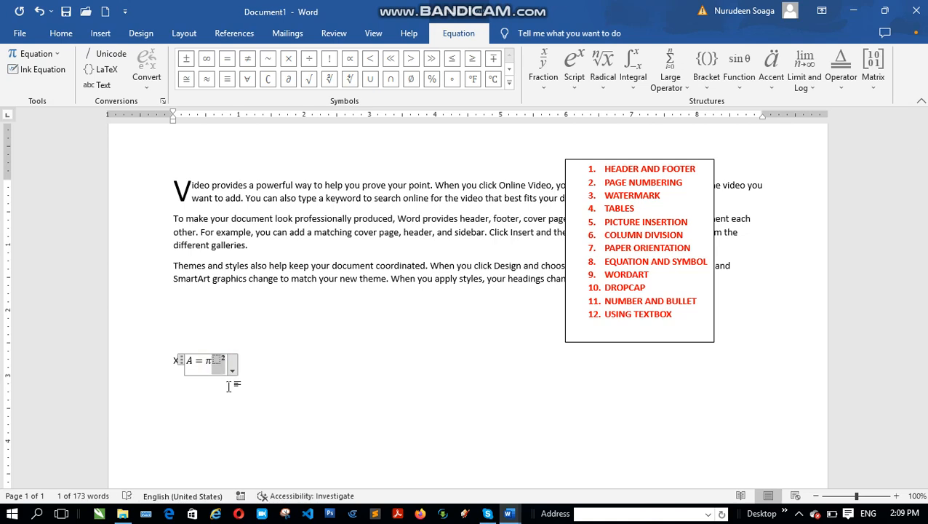
pyautogui.press('BackSpace')
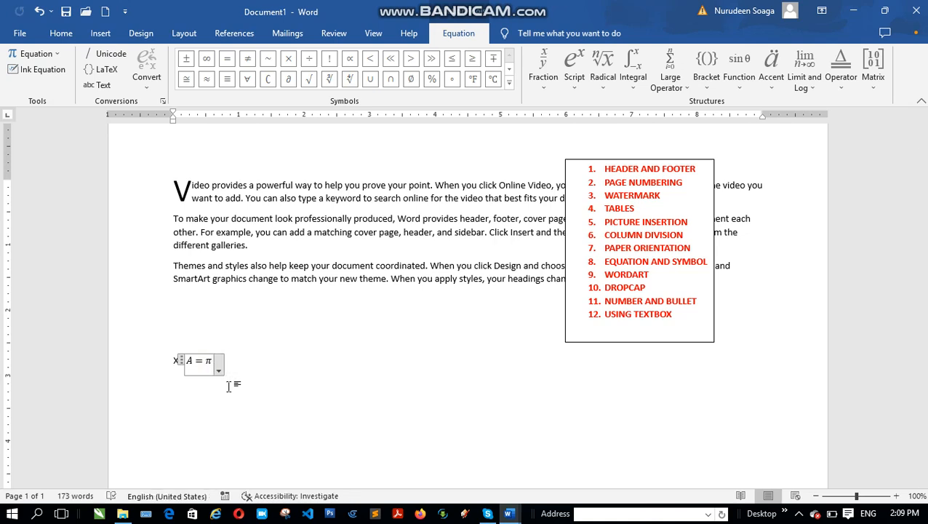
pyautogui.hotkey('ctrl', 'z')
pyautogui.write('x2')
pyautogui.hotkey('shift', 'Left')
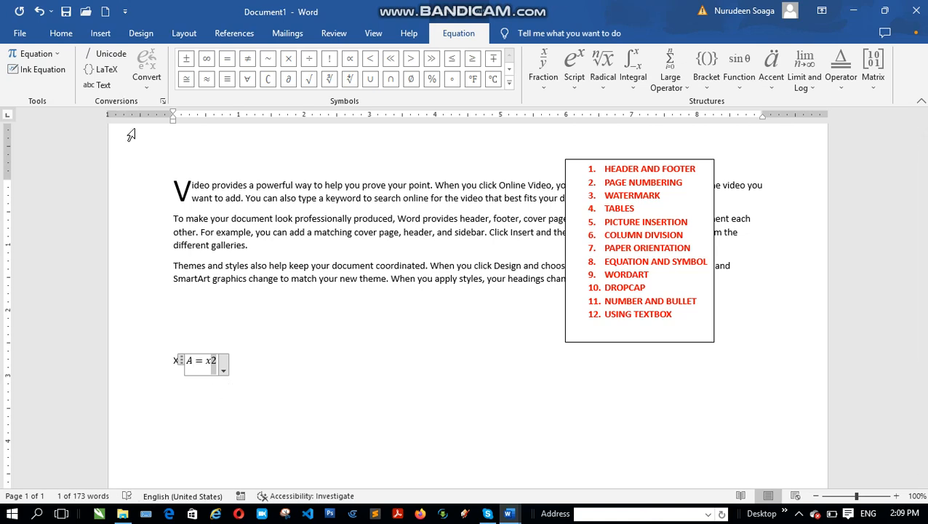
pyautogui.click(61, 34)
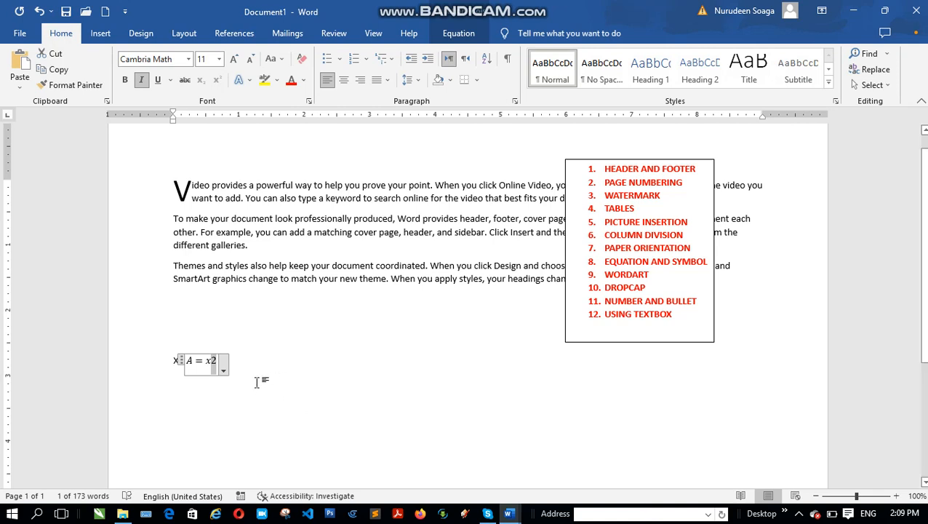
pyautogui.press('BackSpace')
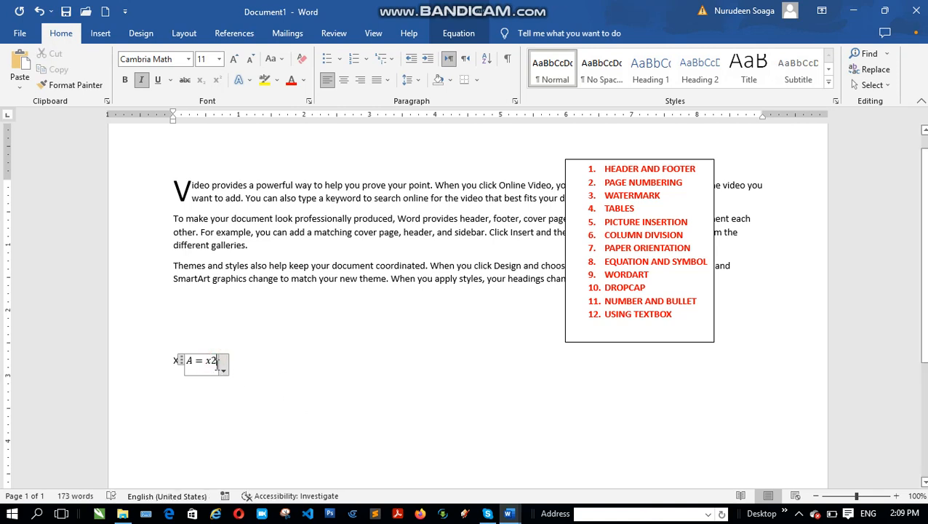
pyautogui.hotkey('ctrl', 'z')
pyautogui.hotkey('ctrl', 'z')
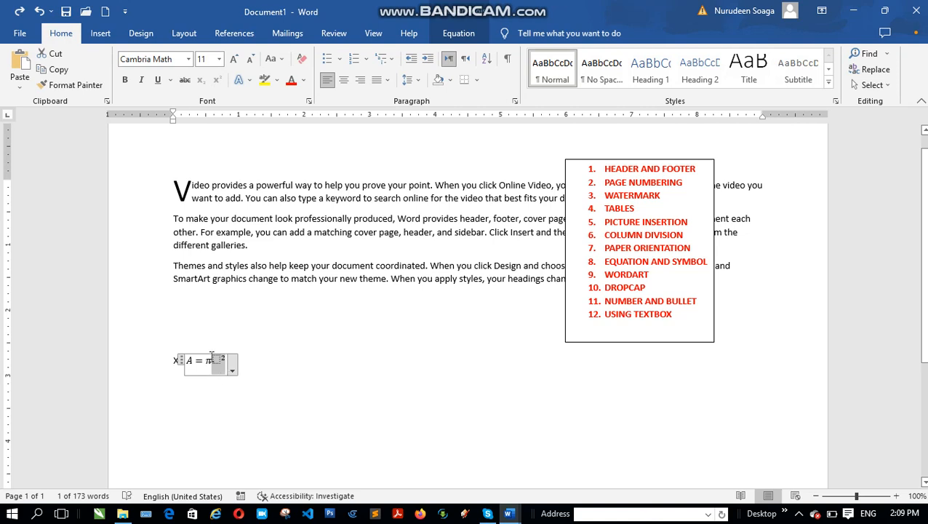
# Replace π with x in the equation and delete its squared term
pyautogui.click(219, 360)
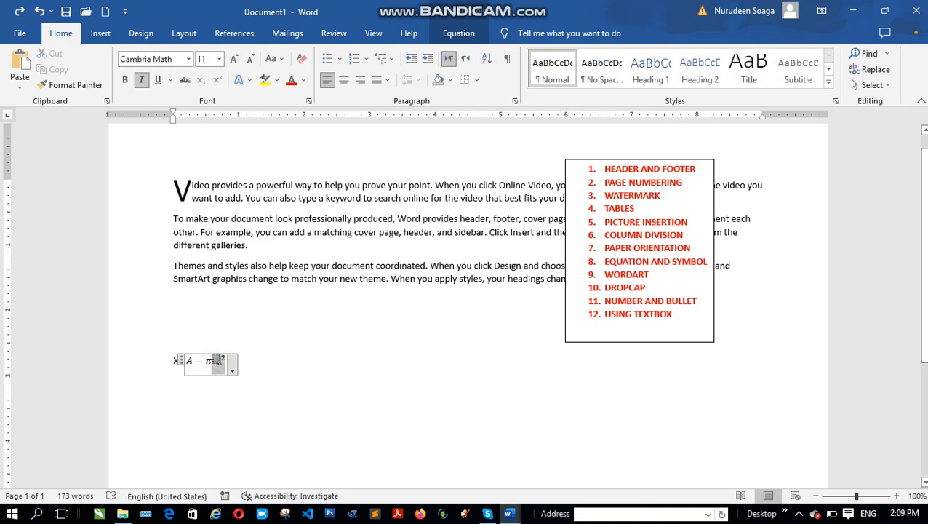
pyautogui.write('r²')
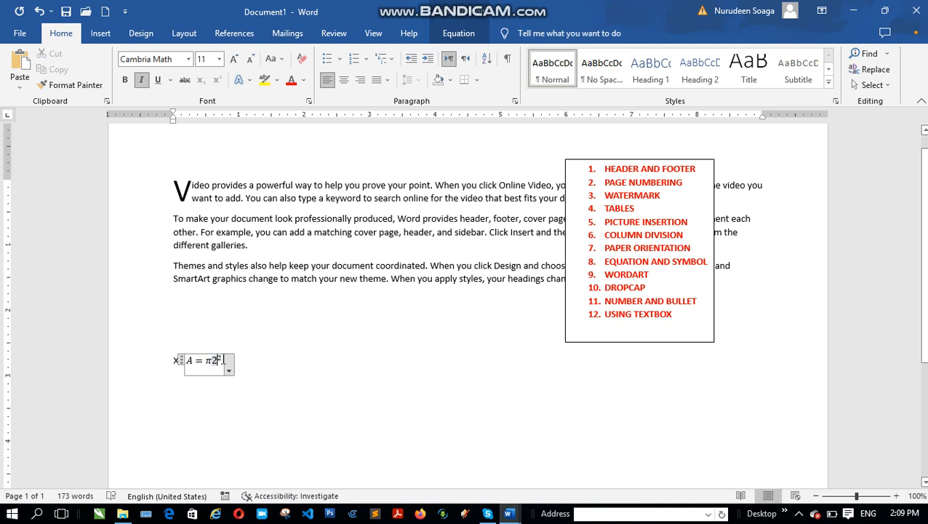
pyautogui.press('BackSpace')
pyautogui.click(212, 360)
pyautogui.press('BackSpace')
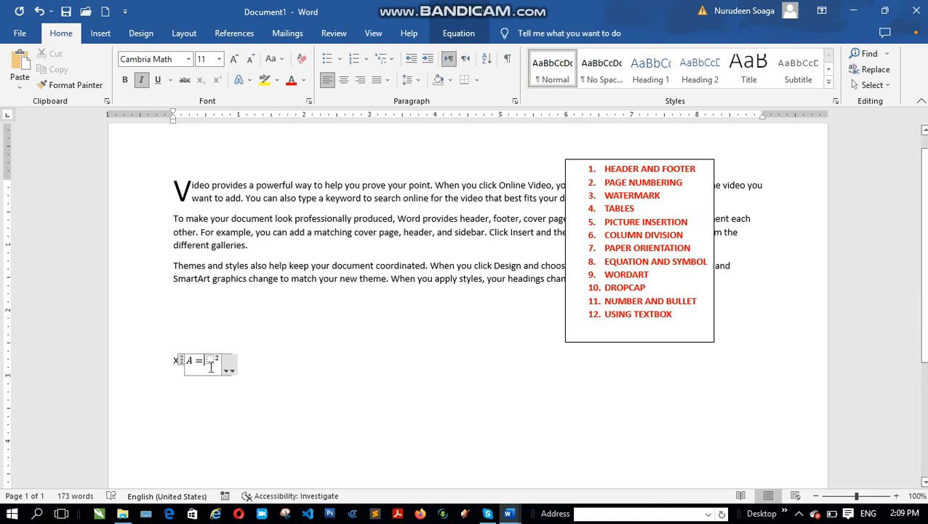
pyautogui.write('x')
pyautogui.click(253, 389)
pyautogui.click(216, 361)
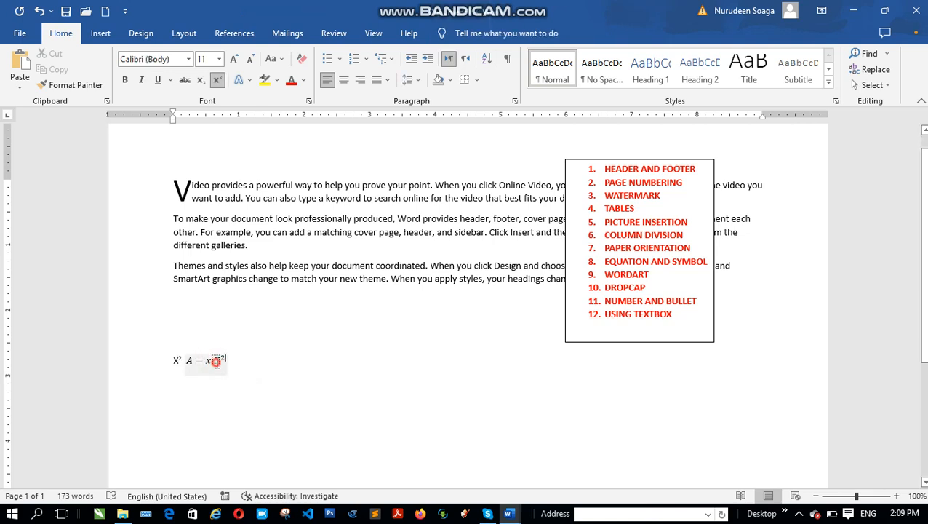
pyautogui.doubleClick(216, 360)
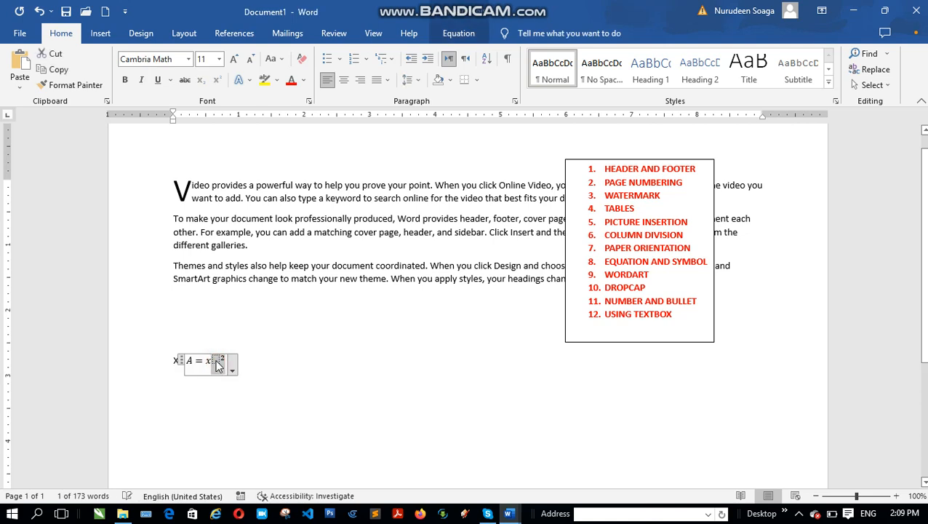
pyautogui.press('BackSpace')
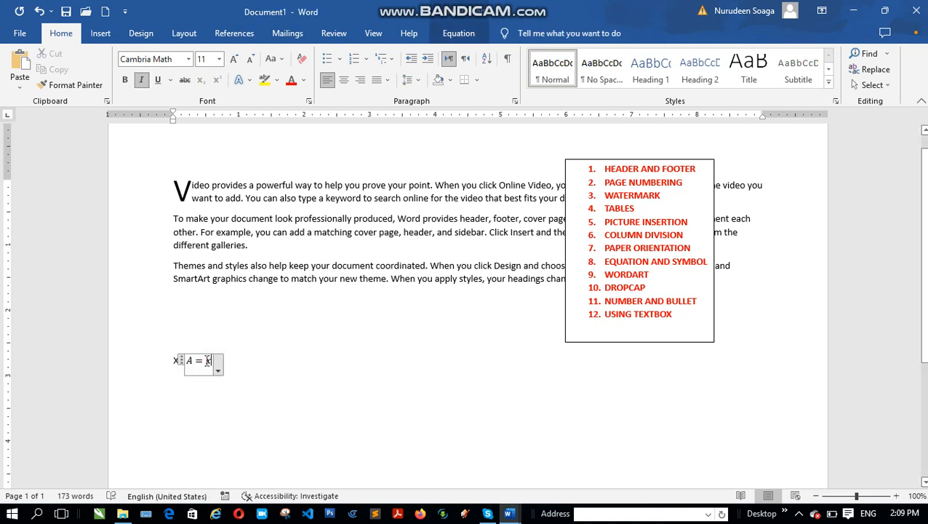
# Delete the edited equation after X² and start a new line below it
pyautogui.click(227, 371)
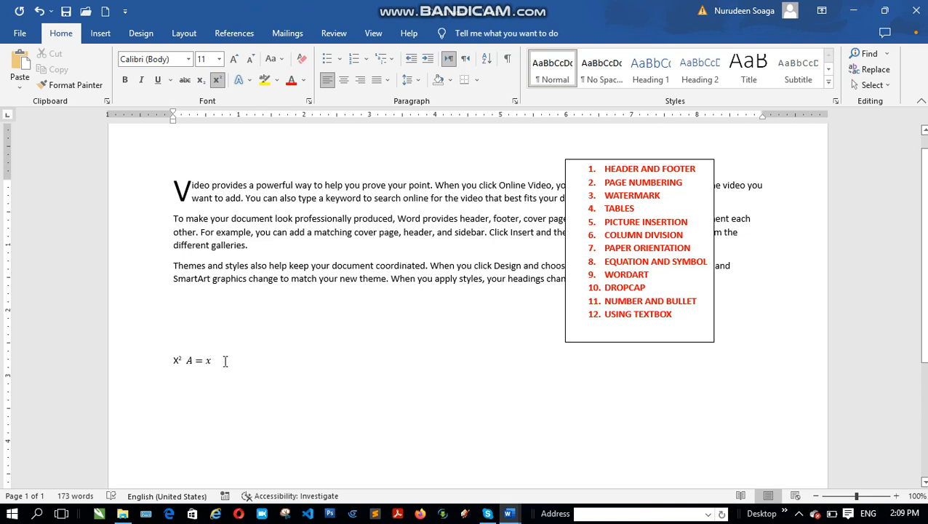
pyautogui.press('BackSpace')
pyautogui.press('BackSpace')
pyautogui.press('Return')
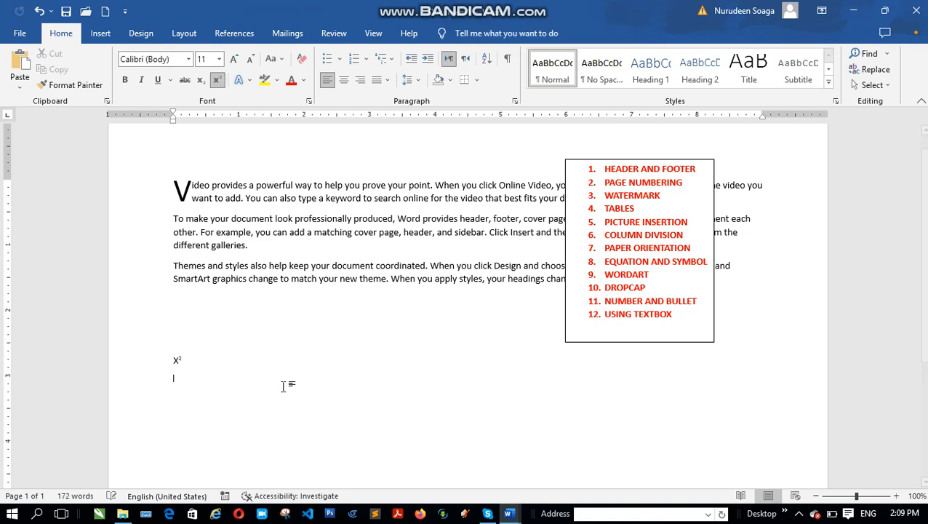
# Insert the Surface area of a sphere equation from the Office.com equations on the line below X²
pyautogui.click(103, 34)
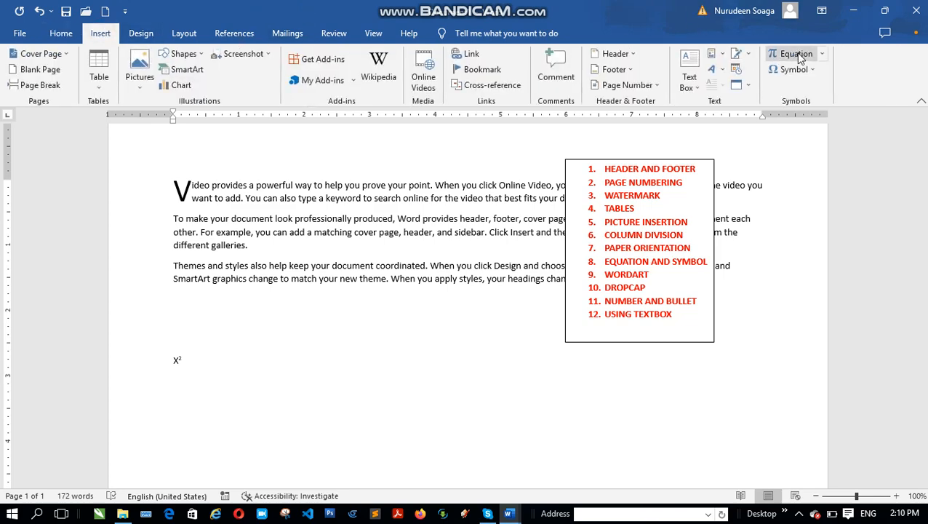
pyautogui.click(823, 55)
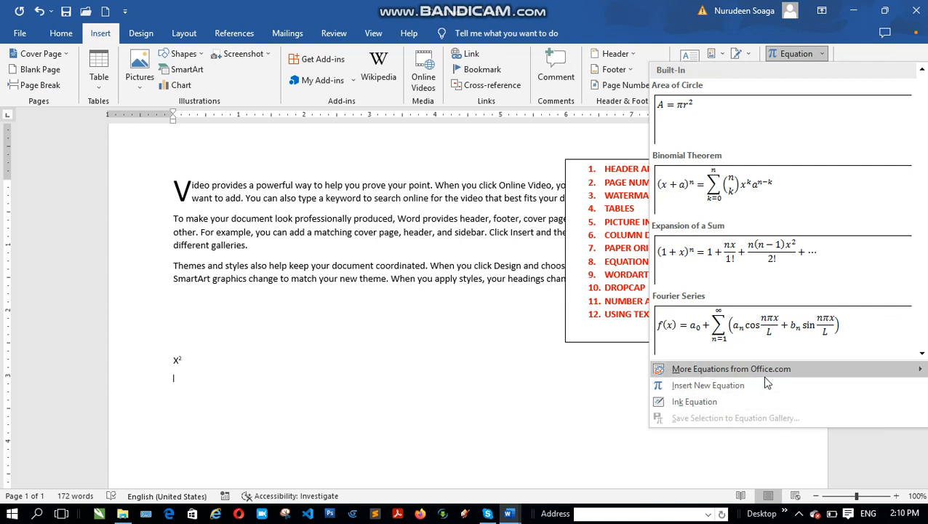
pyautogui.moveTo(771, 370)
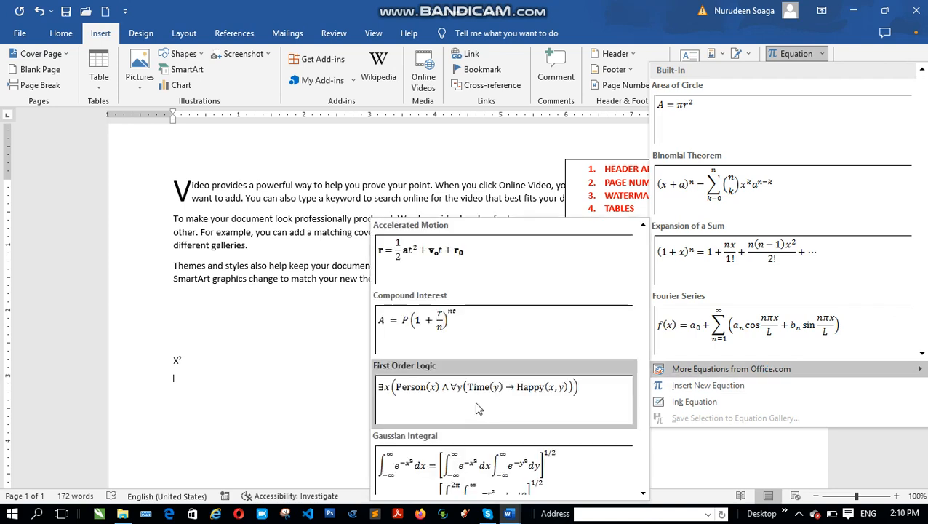
pyautogui.scroll(-5, 474, 400)
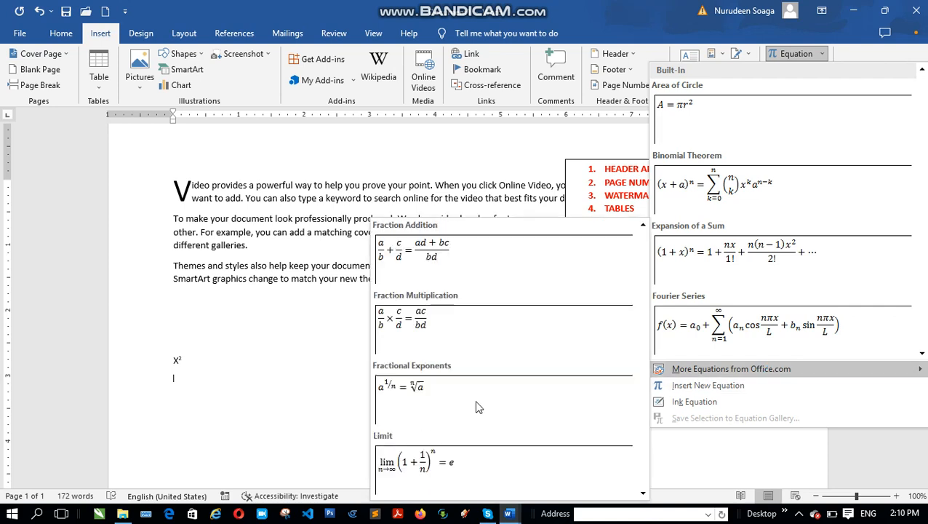
pyautogui.scroll(-4, 477, 407)
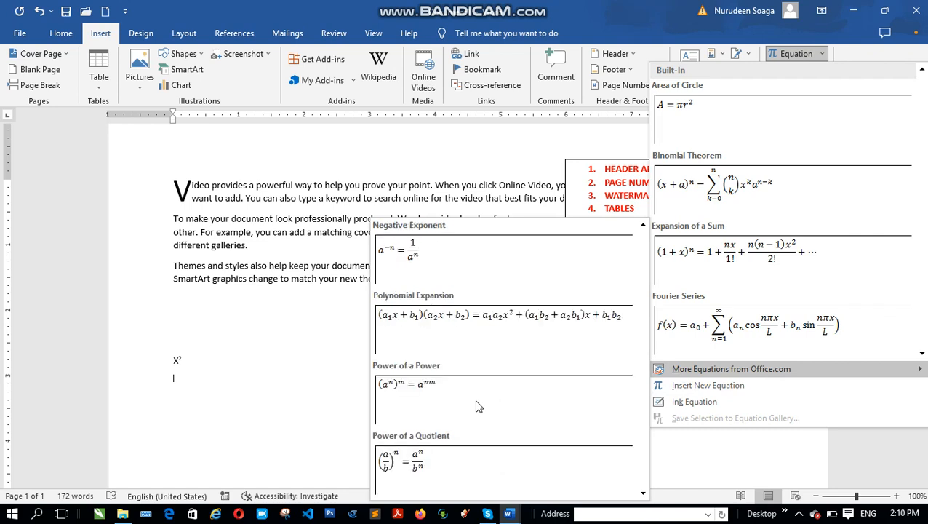
pyautogui.scroll(-4, 473, 412)
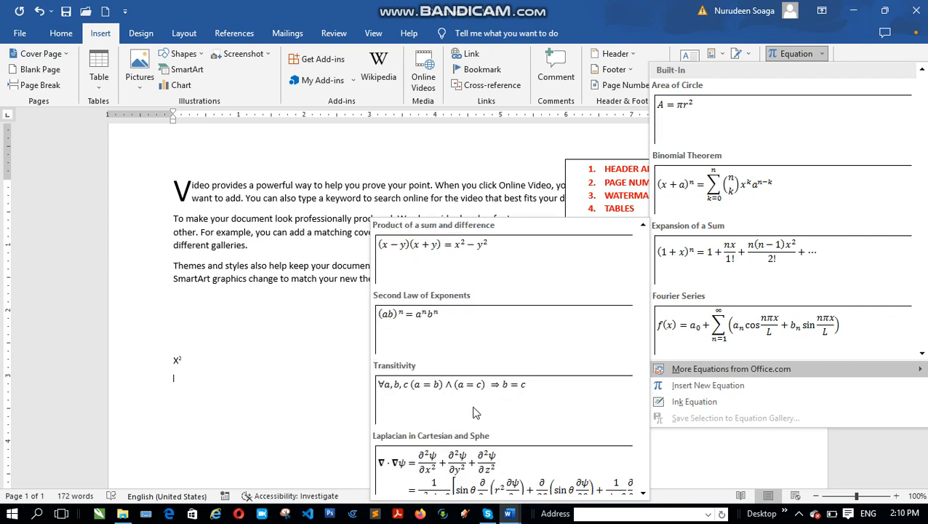
pyautogui.scroll(-4, 507, 406)
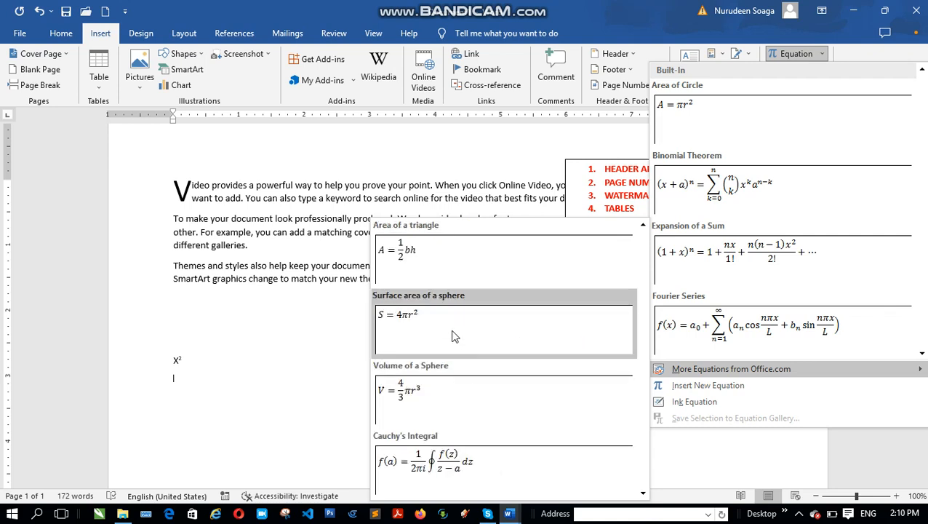
pyautogui.click(409, 315)
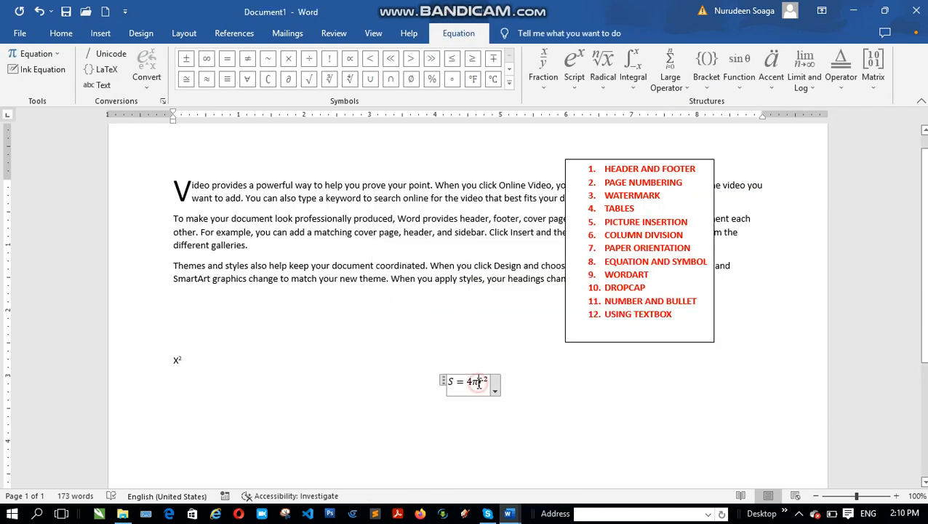
# Edit the inserted sphere equation to read S = x² by removing 4π and replacing r with x
pyautogui.press('BackSpace')
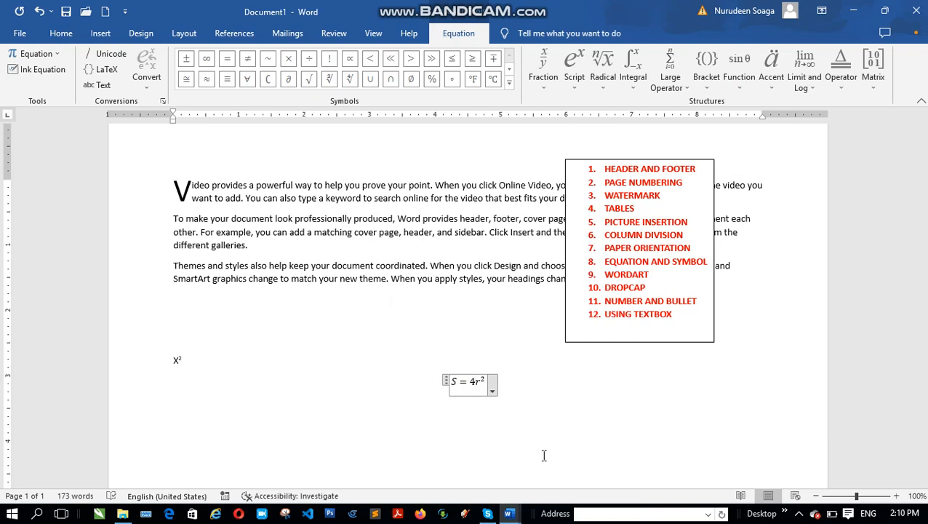
pyautogui.press('BackSpace')
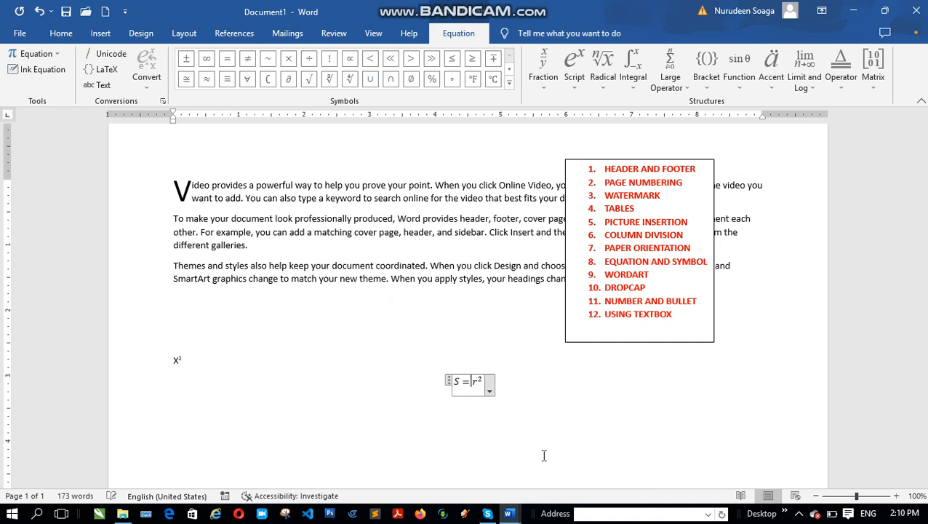
pyautogui.click(476, 382)
pyautogui.write('x')
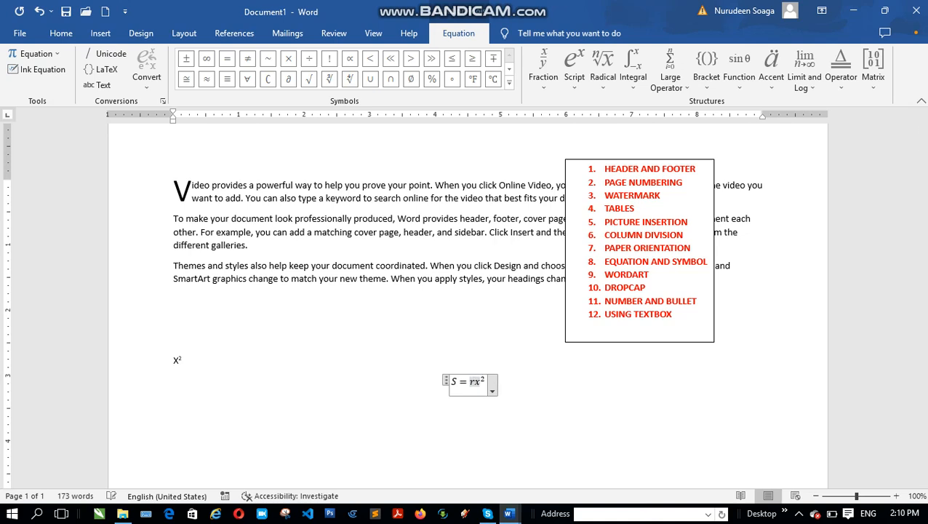
pyautogui.press('BackSpace')
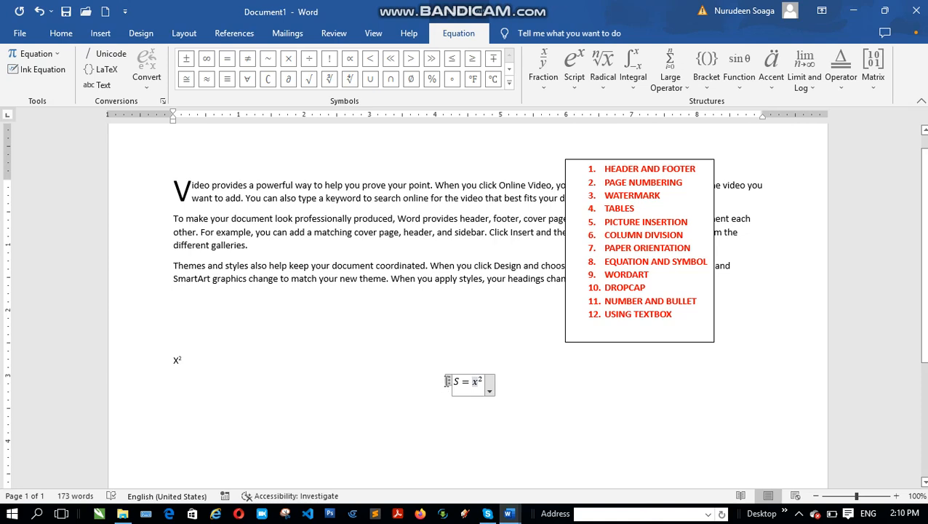
pyautogui.click(463, 409)
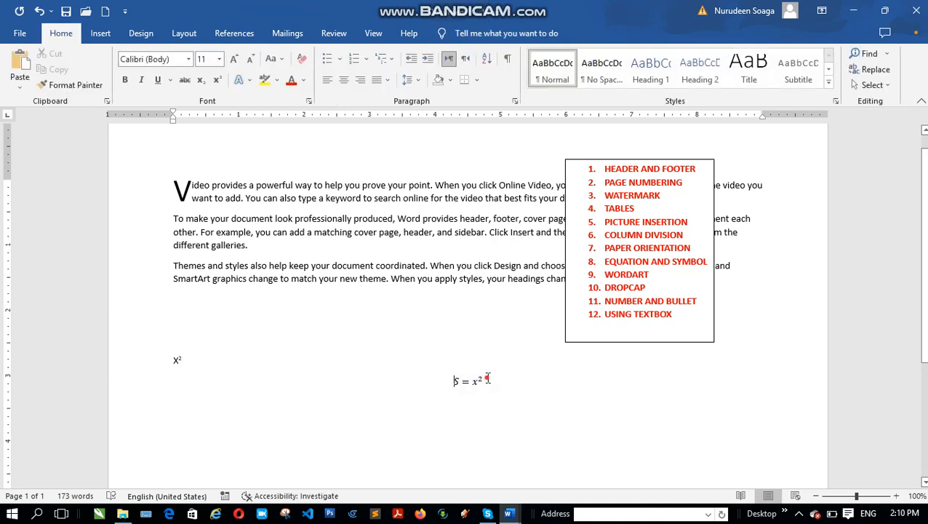
# Enlarge the S = x² equation to 35 pt
pyautogui.moveTo(486, 384); pyautogui.dragTo(449, 382)
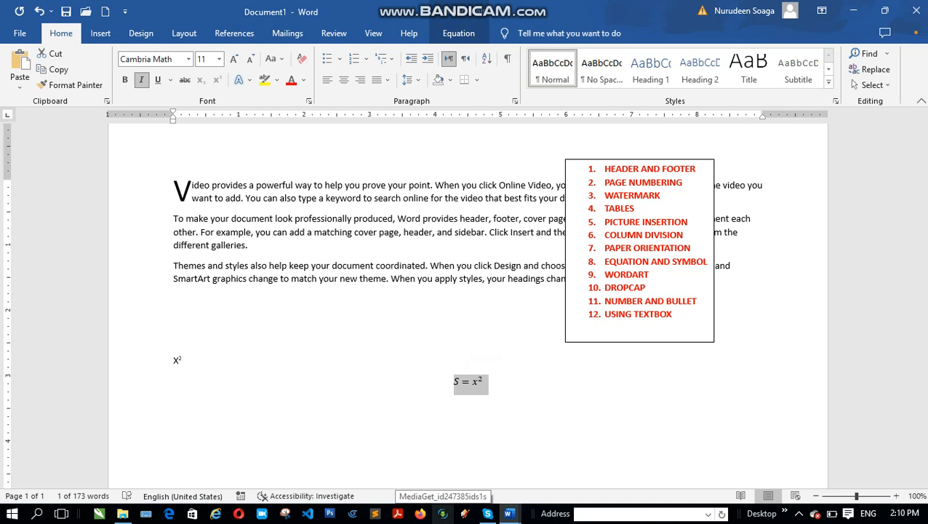
pyautogui.hotkey('ctrl', ']')
pyautogui.hotkey('ctrl', ']')
pyautogui.hotkey('ctrl', ']')
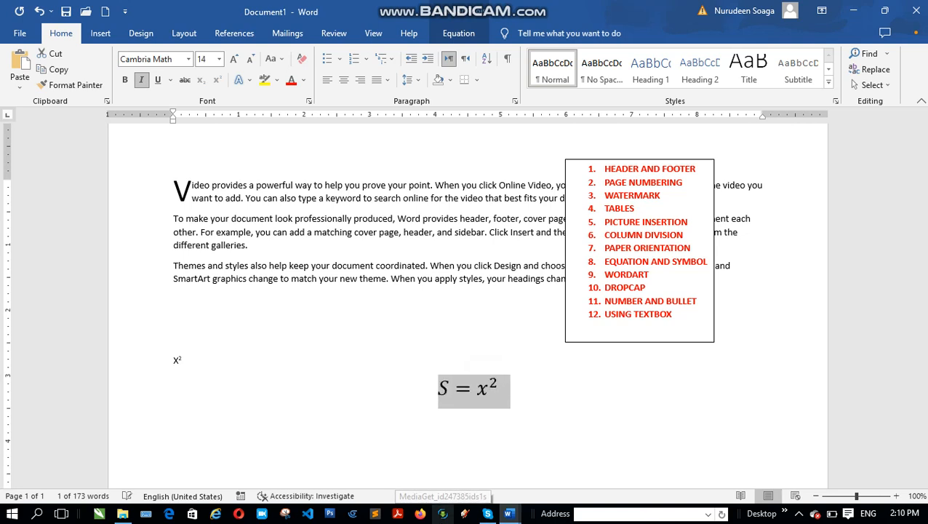
pyautogui.hotkey('ctrl', ']')
pyautogui.hotkey('ctrl', ']')
pyautogui.hotkey('ctrl', ']')
pyautogui.hotkey('ctrl', ']')
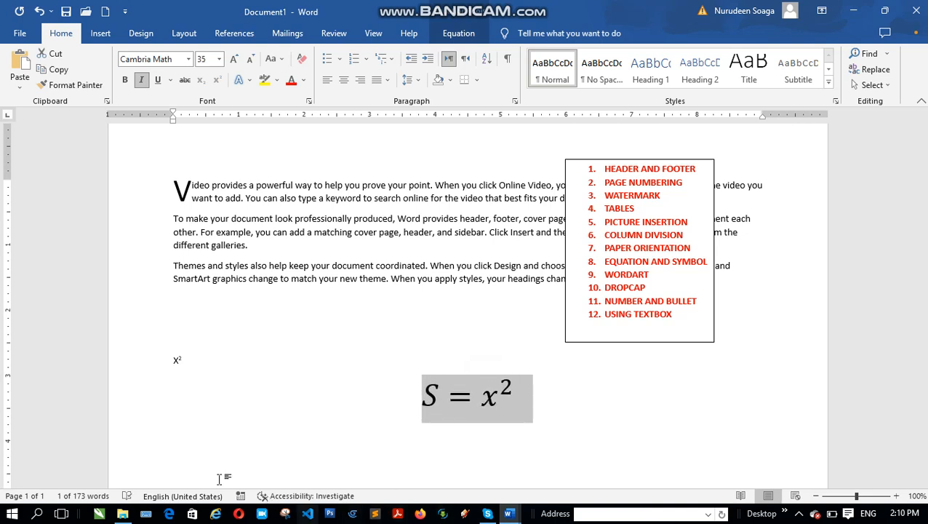
# Replace the X² text above the equation with x2, both characters in superscript
pyautogui.click(175, 339)
pyautogui.moveTo(177, 364); pyautogui.dragTo(172, 362)
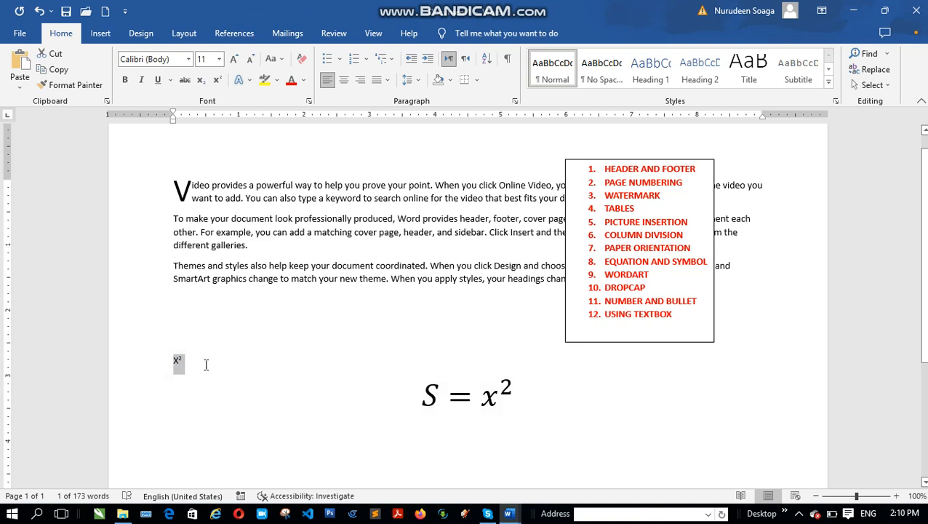
pyautogui.press('Left')
pyautogui.press('Delete')
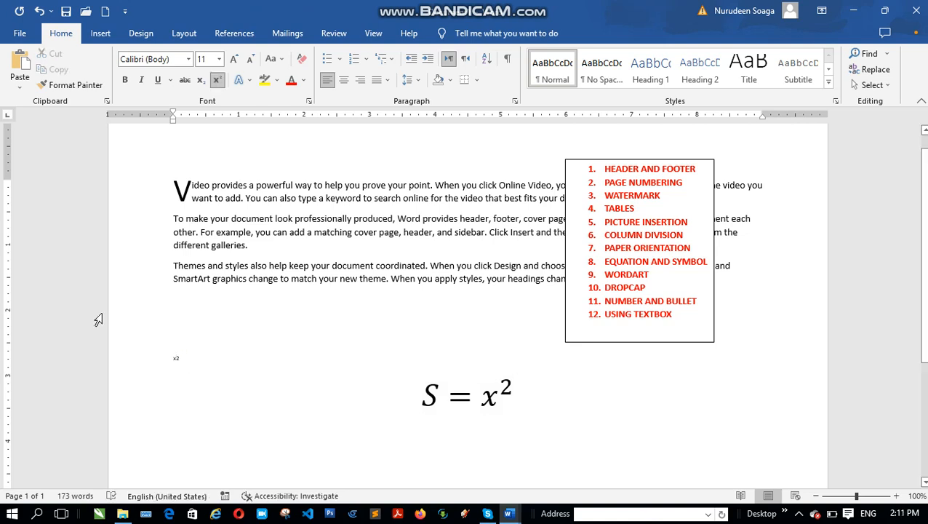
# Enlarge the superscript x2 text above the equation to 43 pt
pyautogui.moveTo(160, 364); pyautogui.dragTo(195, 363)
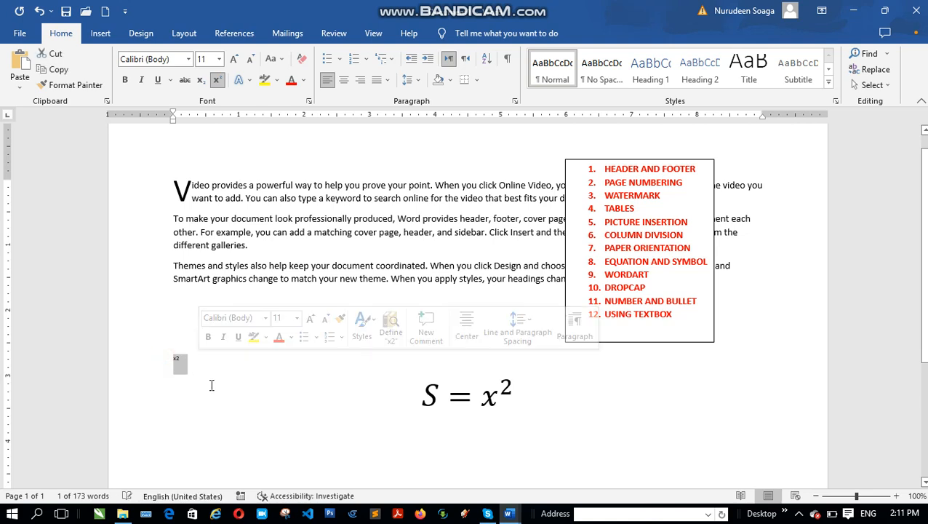
pyautogui.hotkey('ctrl', ']')
pyautogui.hotkey('ctrl', ']')
pyautogui.hotkey('ctrl', ']')
pyautogui.hotkey('ctrl', ']')
pyautogui.hotkey('ctrl', ']')
pyautogui.hotkey('ctrl', ']')
pyautogui.hotkey('ctrl', ']')
pyautogui.hotkey('ctrl', ']')
pyautogui.hotkey('ctrl', ']')
pyautogui.hotkey('ctrl', ']')
pyautogui.hotkey('ctrl', ']')
pyautogui.hotkey('ctrl', ']')
pyautogui.hotkey('ctrl', ']')
pyautogui.hotkey('ctrl', ']')
pyautogui.hotkey('ctrl', ']')
pyautogui.hotkey('ctrl', ']')
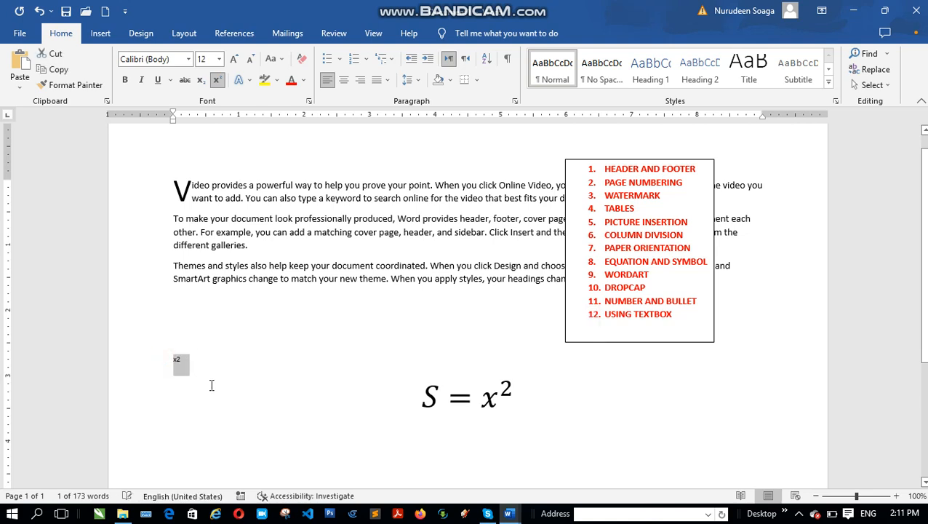
pyautogui.hotkey('ctrl', ']')
pyautogui.hotkey('ctrl', ']')
pyautogui.hotkey('ctrl', ']')
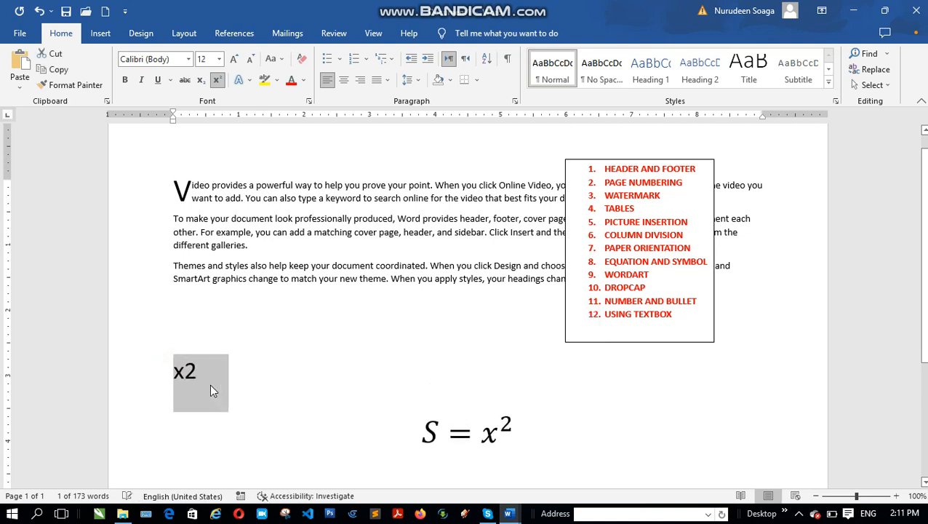
pyautogui.click(209, 383)
pyautogui.hotkey('alt', '=')
pyautogui.moveTo(184, 368); pyautogui.dragTo(203, 371)
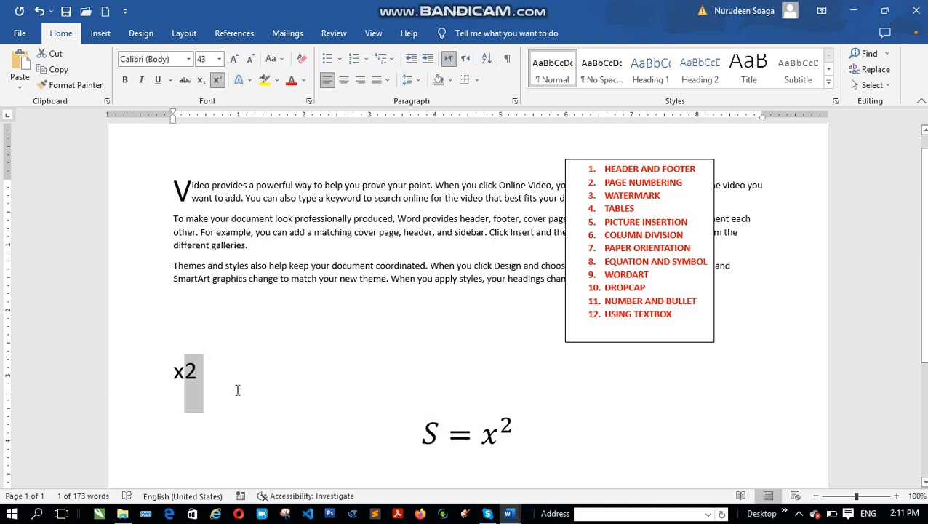
pyautogui.click(534, 424)
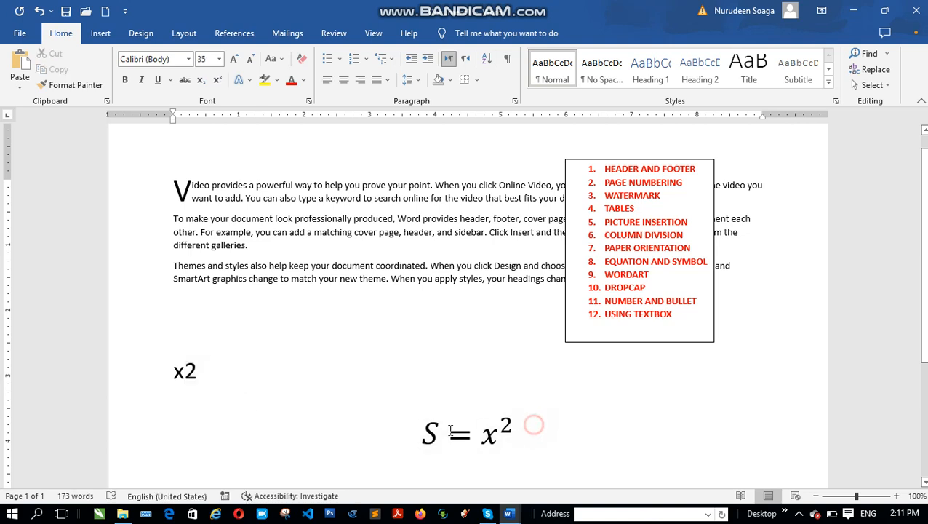
pyautogui.moveTo(450, 430); pyautogui.dragTo(412, 431)
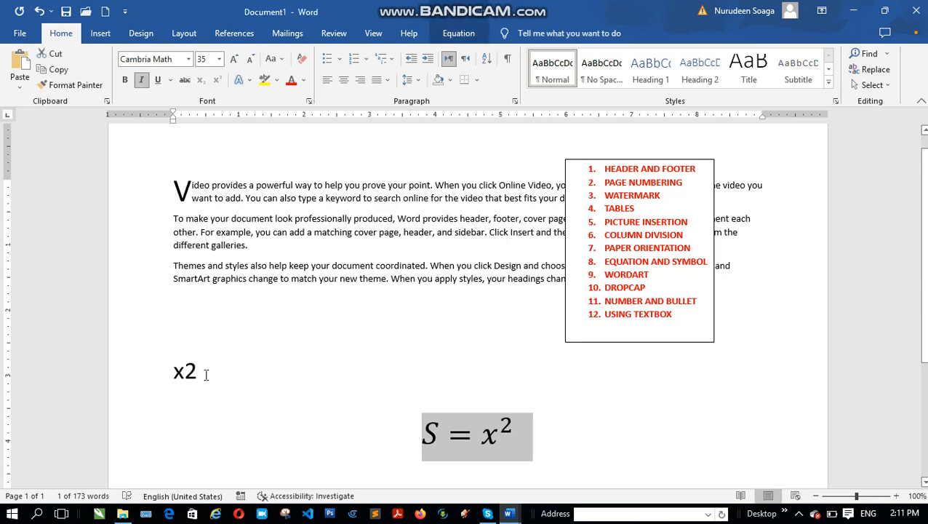
pyautogui.moveTo(206, 373); pyautogui.dragTo(156, 375)
# Write 2x3 + 5y = 0 on the line below the S = x² equation and superscript the 3
pyautogui.scroll(-3, 320, 357)
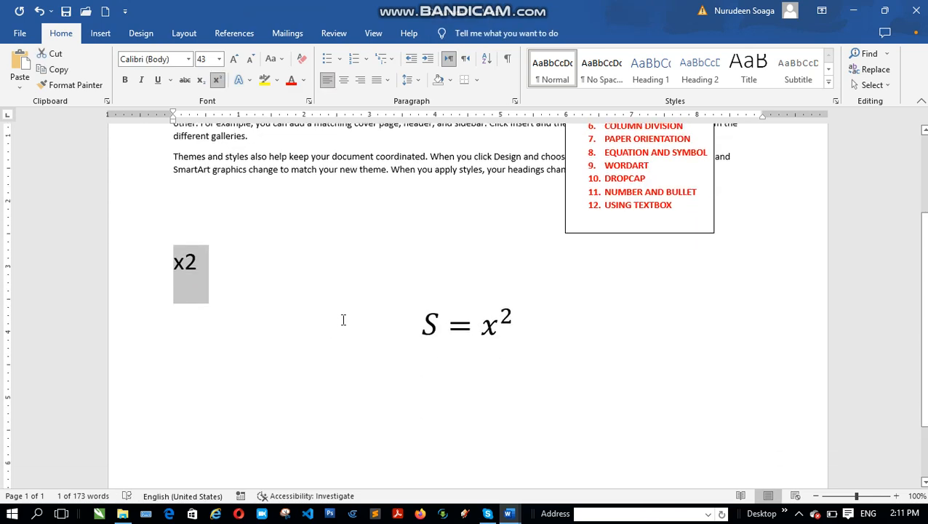
pyautogui.scroll(-2, 312, 337)
pyautogui.click(206, 318)
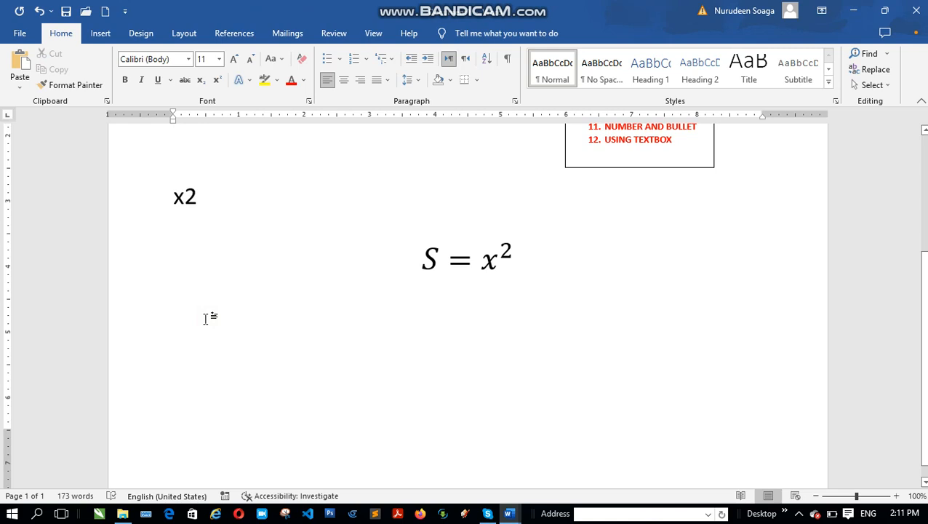
pyautogui.write('2x3')
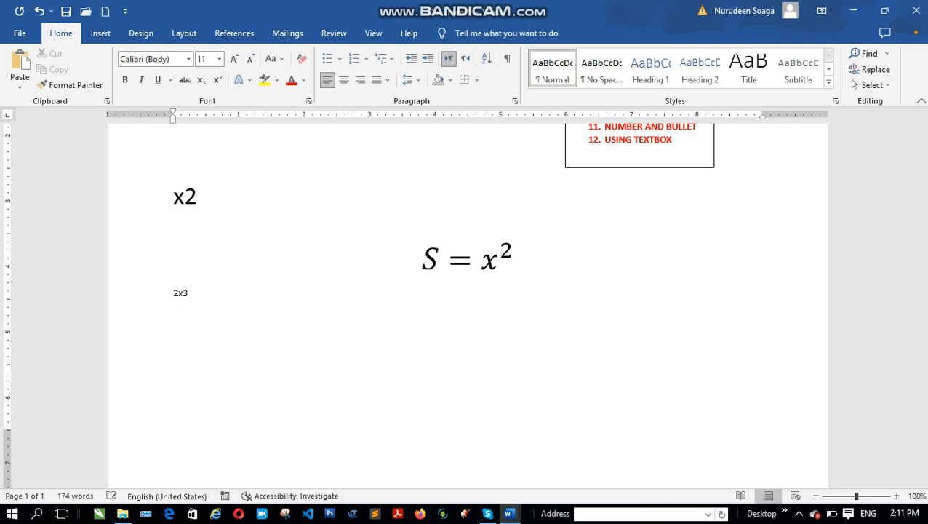
pyautogui.write('+ 5y = 0')
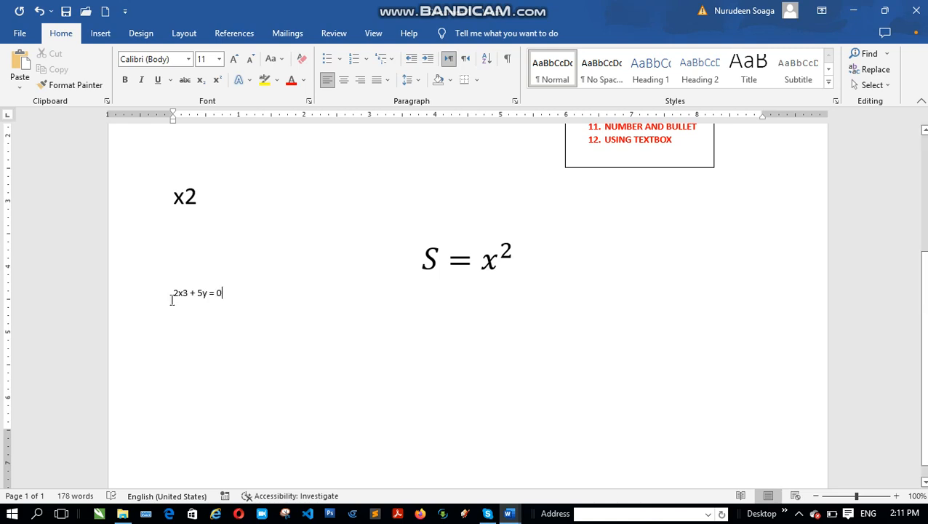
pyautogui.moveTo(183, 289); pyautogui.dragTo(187, 292)
pyautogui.click(217, 80)
# Enlarge the whole 2x³ + 5y = 0 line to 25 pt
pyautogui.moveTo(243, 285); pyautogui.dragTo(228, 298)
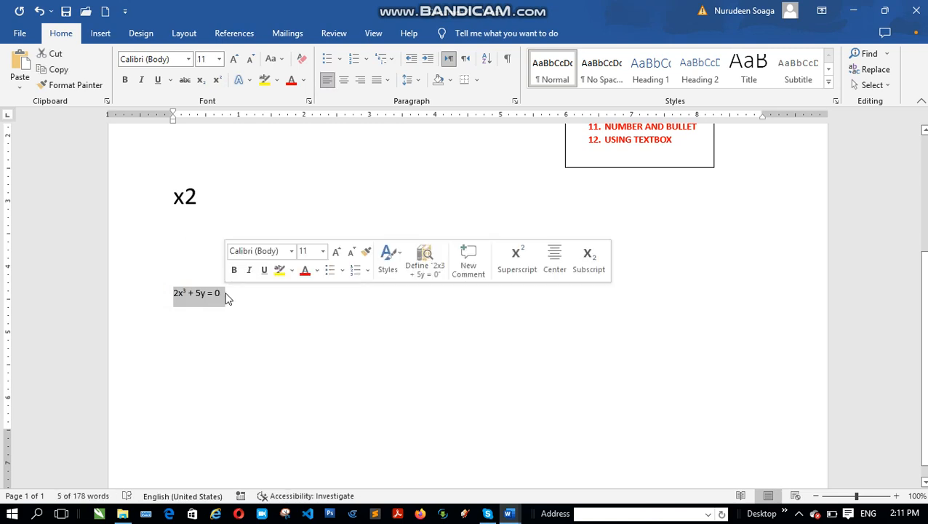
pyautogui.hotkey('ctrl', ']')
pyautogui.hotkey('ctrl', ']')
pyautogui.hotkey('ctrl', ']')
pyautogui.hotkey('ctrl', ']')
pyautogui.hotkey('ctrl', ']')
pyautogui.hotkey('ctrl', ']')
pyautogui.hotkey('ctrl', ']')
pyautogui.hotkey('ctrl', ']')
pyautogui.hotkey('ctrl', ']')
pyautogui.hotkey('ctrl', ']')
pyautogui.hotkey('ctrl', ']')
pyautogui.hotkey('ctrl', ']')
pyautogui.hotkey('ctrl', ']')
pyautogui.hotkey('ctrl', ']')
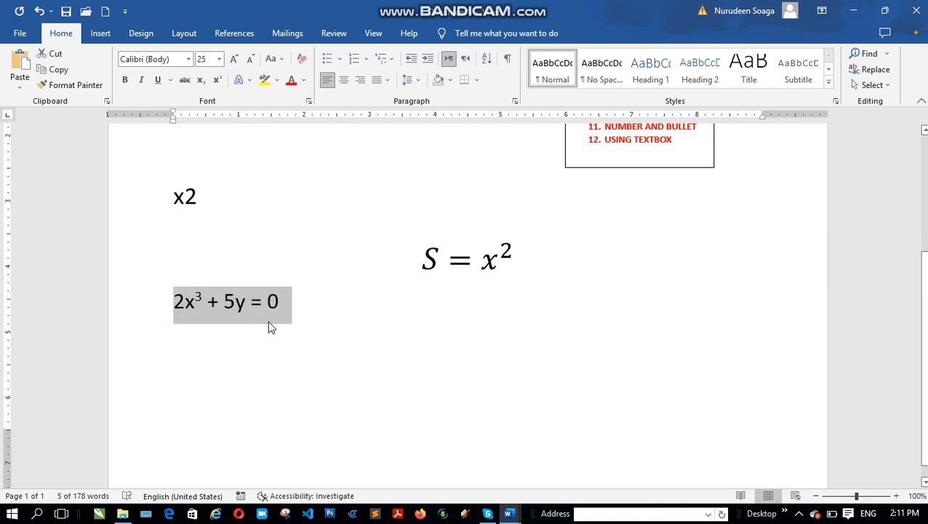
pyautogui.click(318, 301)
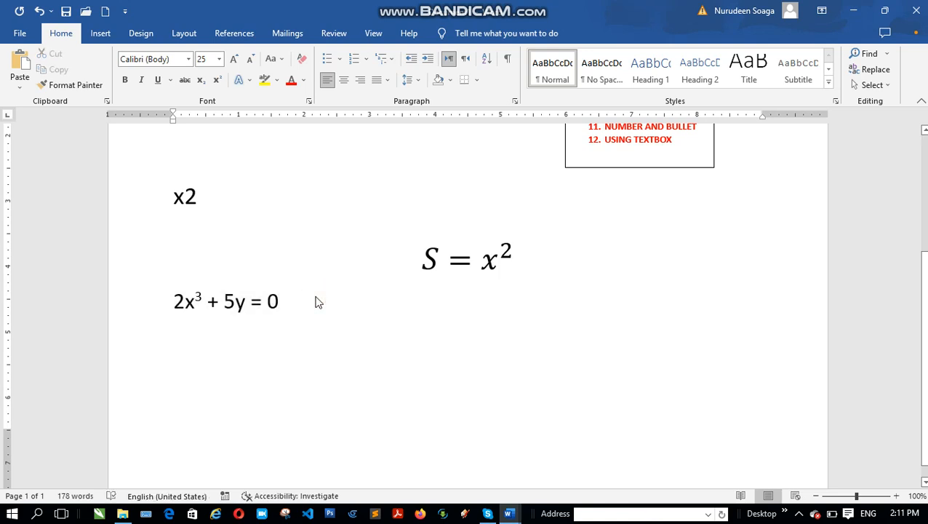
# Insert a new blank equation two lines below 2x³ + 5y = 0
pyautogui.press('Return')
pyautogui.press('Return')
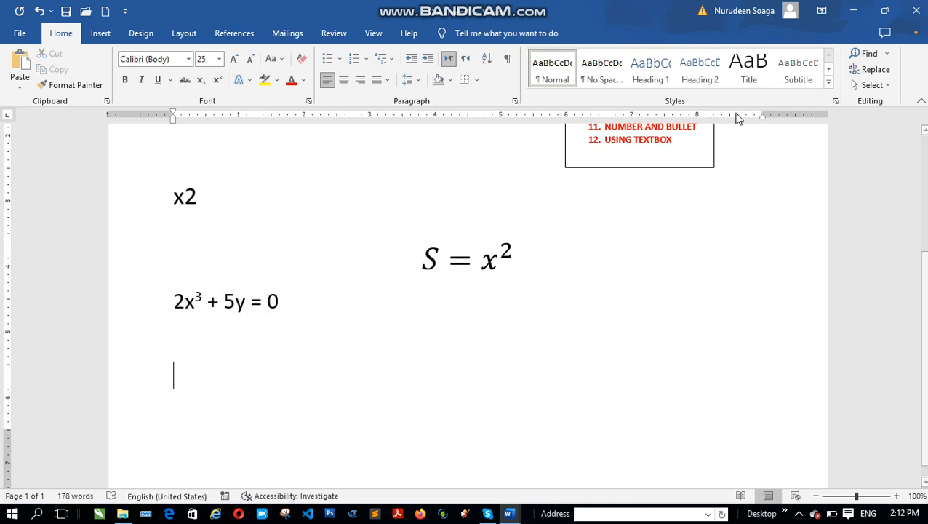
pyautogui.click(104, 36)
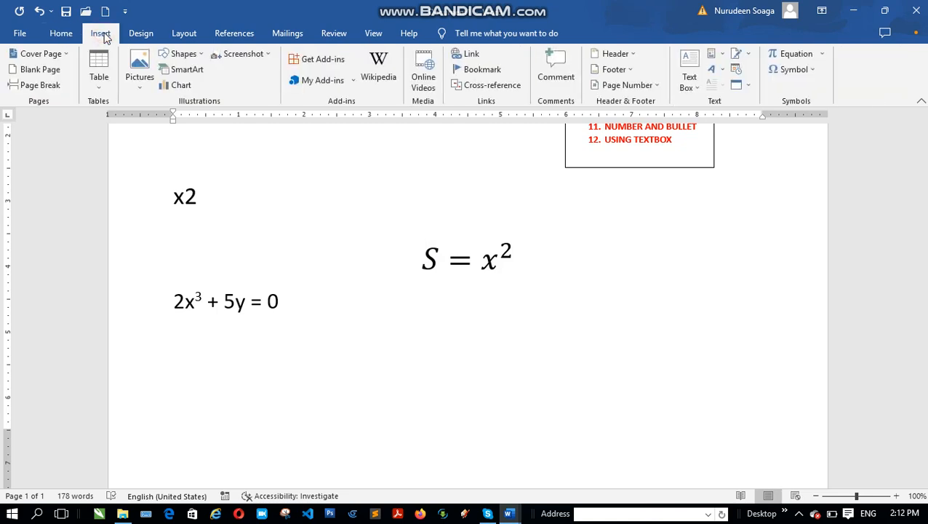
pyautogui.click(798, 56)
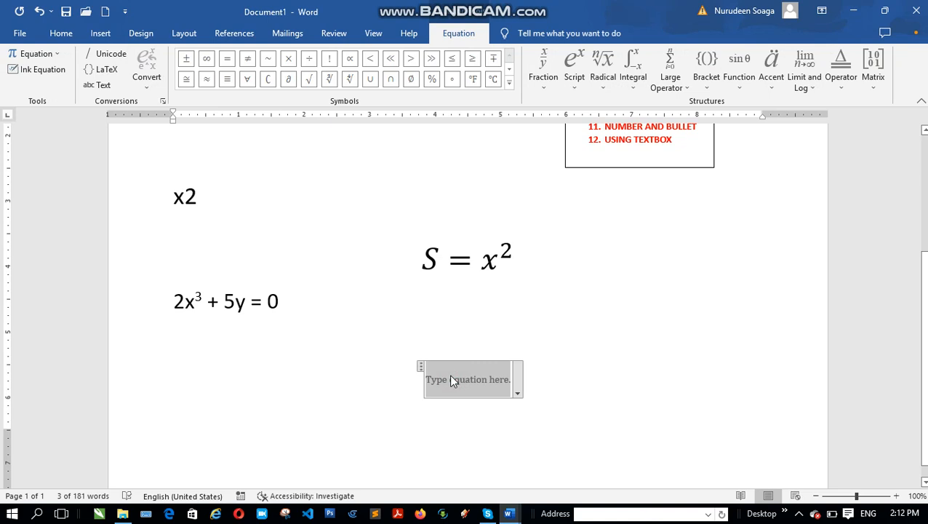
# Write 2x2 + 5y in the new blank equation
pyautogui.write('2x')
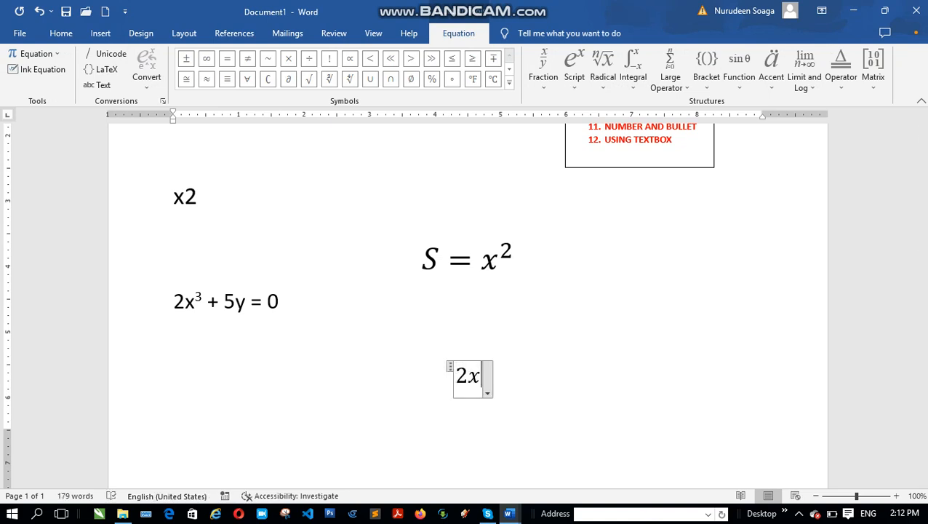
pyautogui.write('2 ')
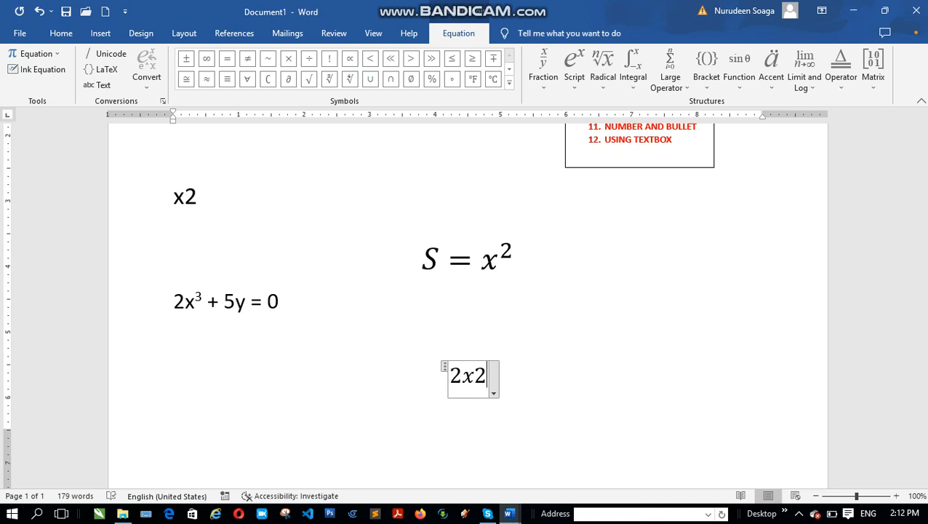
pyautogui.write('+')
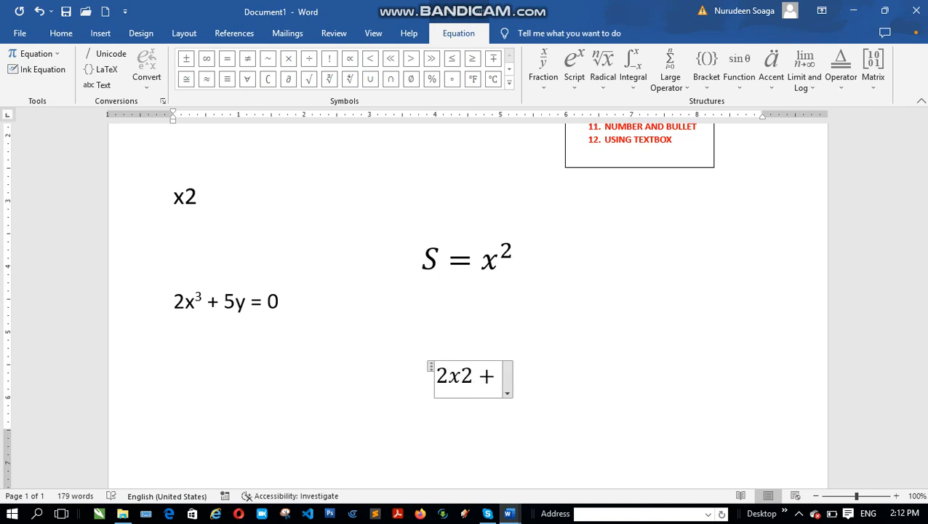
pyautogui.write(' 5')
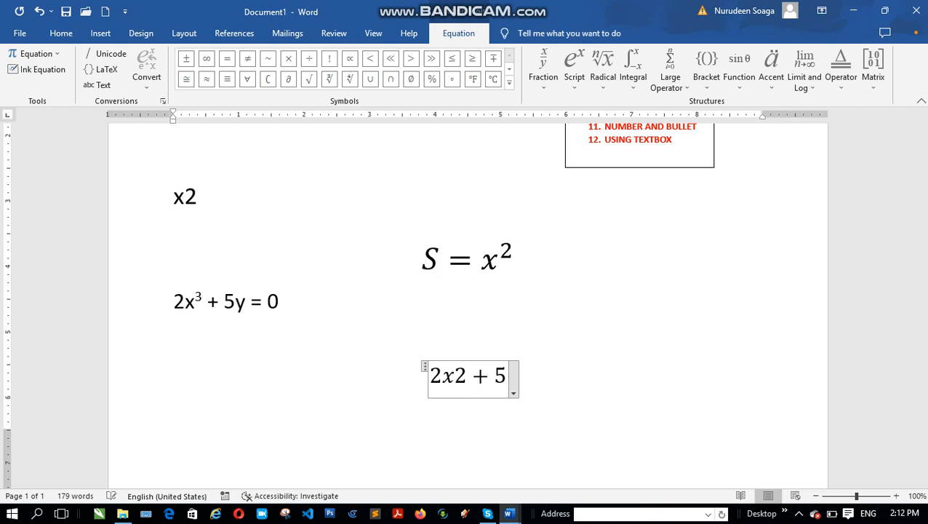
pyautogui.write('y')
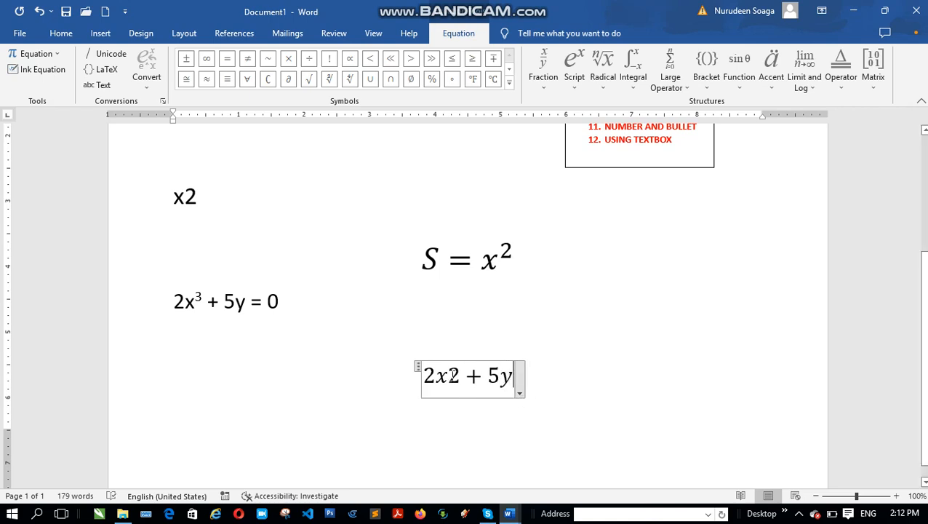
# Try to turn the 2 after x into an exponent by applying the Superscript structure to it
pyautogui.moveTo(452, 375); pyautogui.dragTo(461, 380)
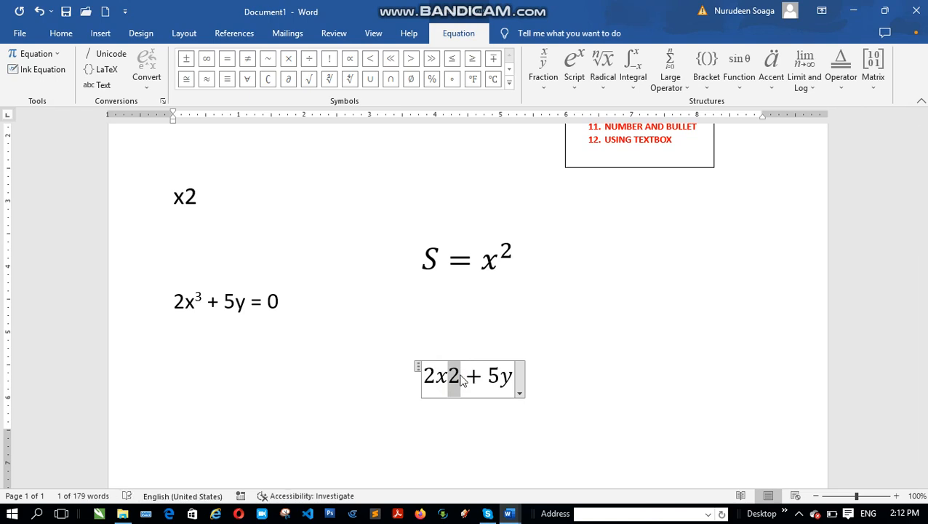
pyautogui.click(464, 375)
pyautogui.moveTo(463, 374); pyautogui.dragTo(445, 374)
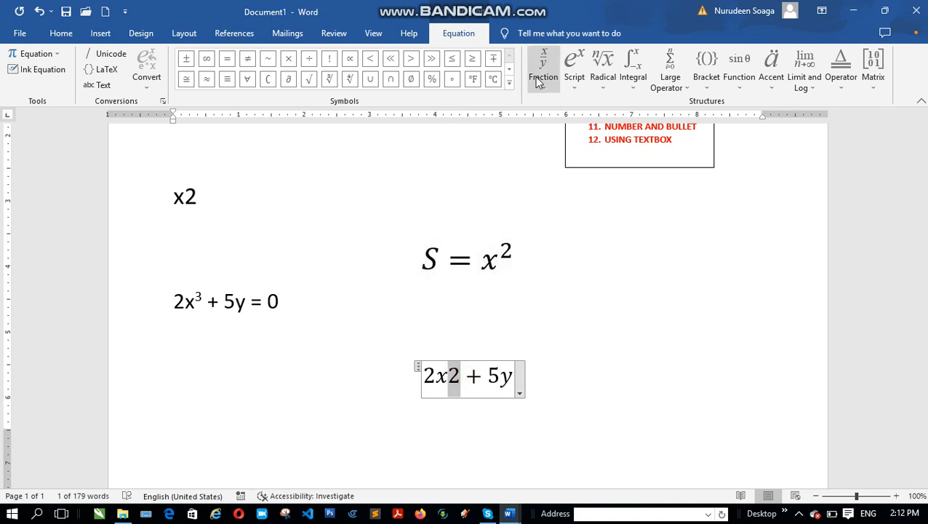
pyautogui.click(575, 67)
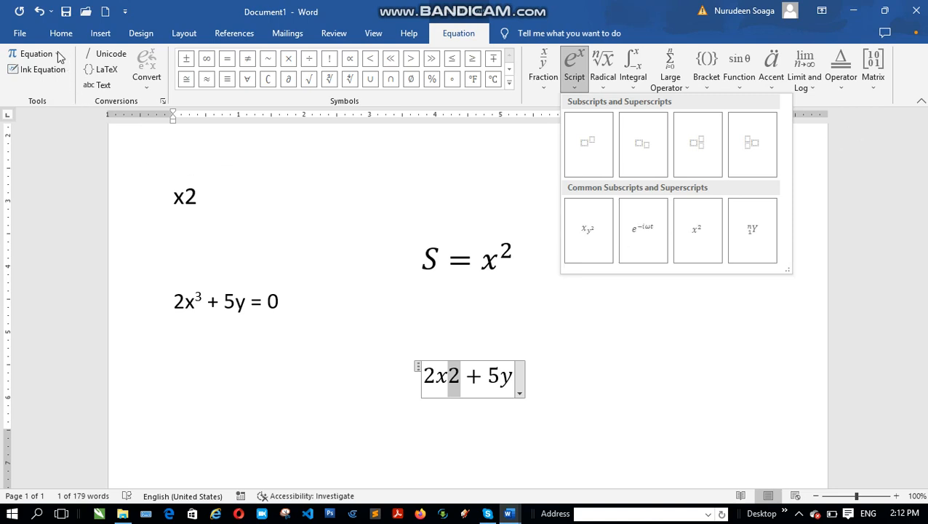
pyautogui.click(589, 145)
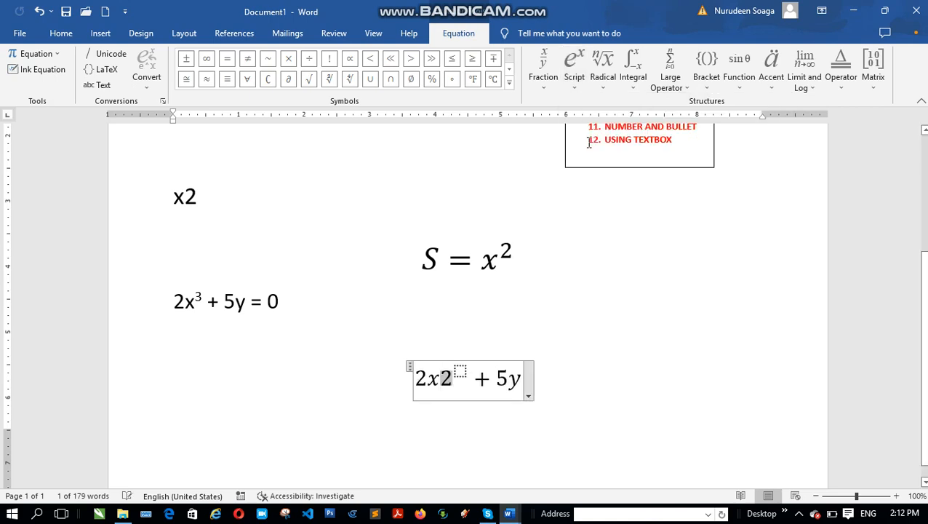
# Delete the x and the 2 with its empty superscript, keeping only 2 + 5y in the equation
pyautogui.click(441, 376)
pyautogui.moveTo(441, 377); pyautogui.dragTo(453, 378)
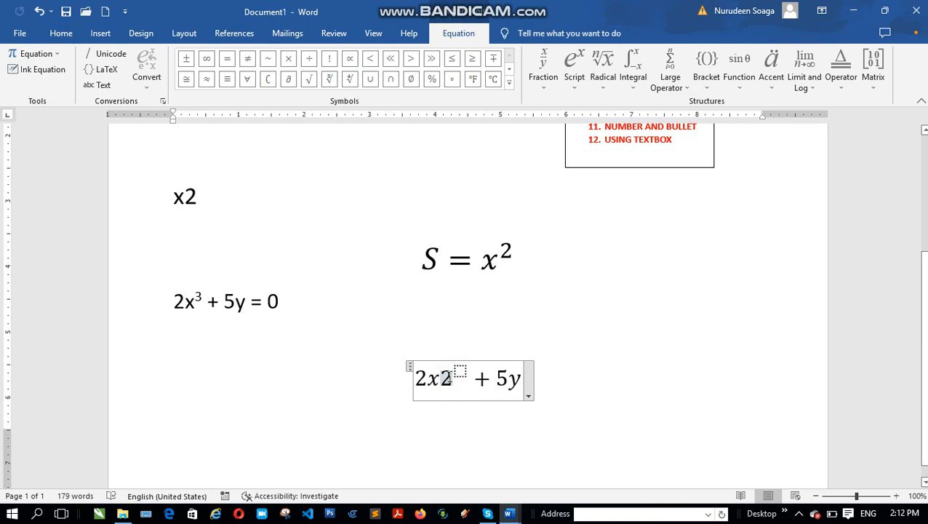
pyautogui.press('Delete')
pyautogui.press('BackSpace')
pyautogui.press('BackSpace')
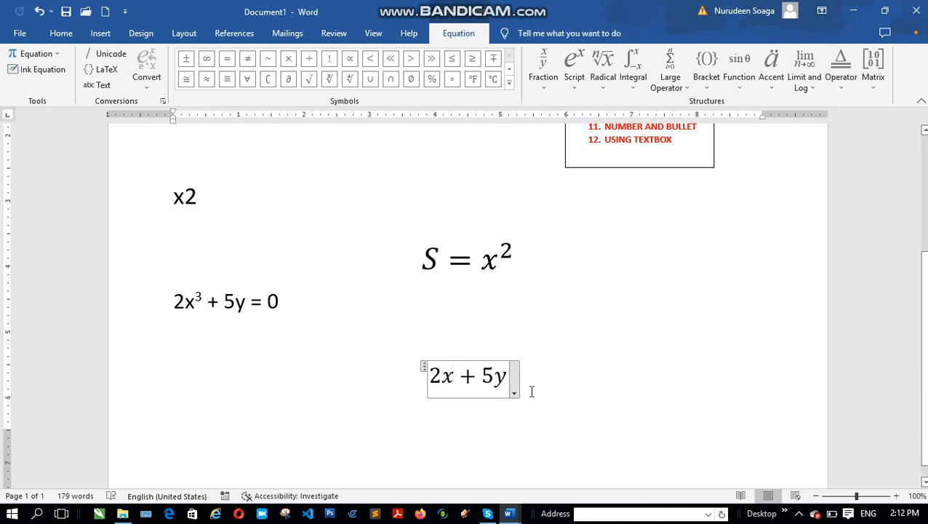
pyautogui.press('BackSpace')
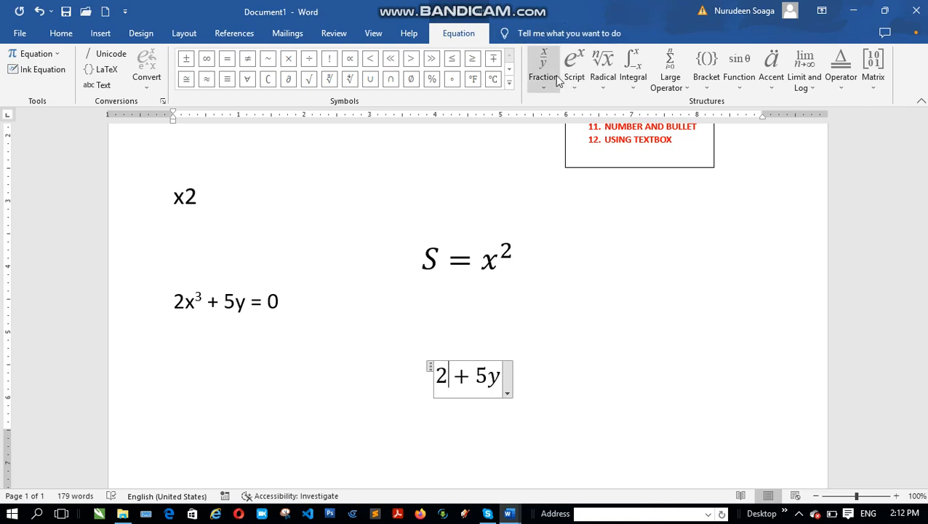
# Insert a Superscript structure after the leading 2 and fill it with base x and exponent 2
pyautogui.click(573, 85)
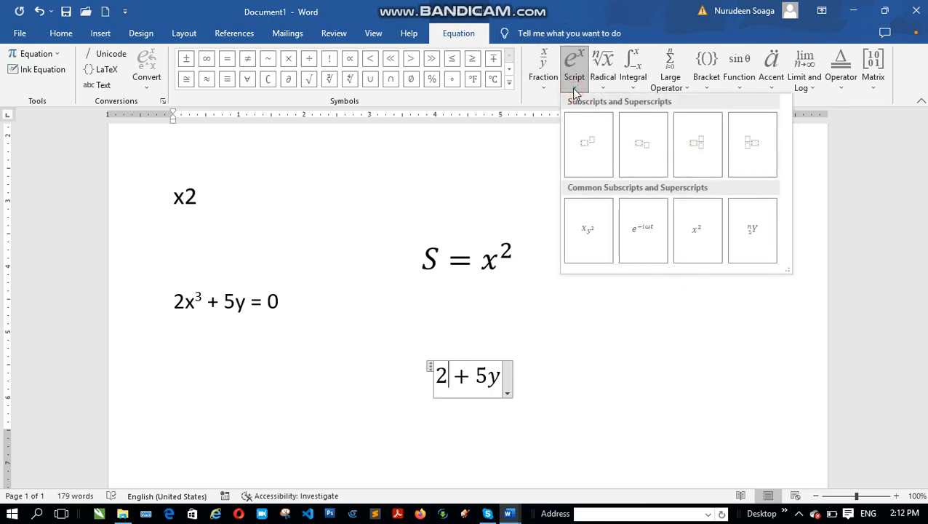
pyautogui.click(590, 149)
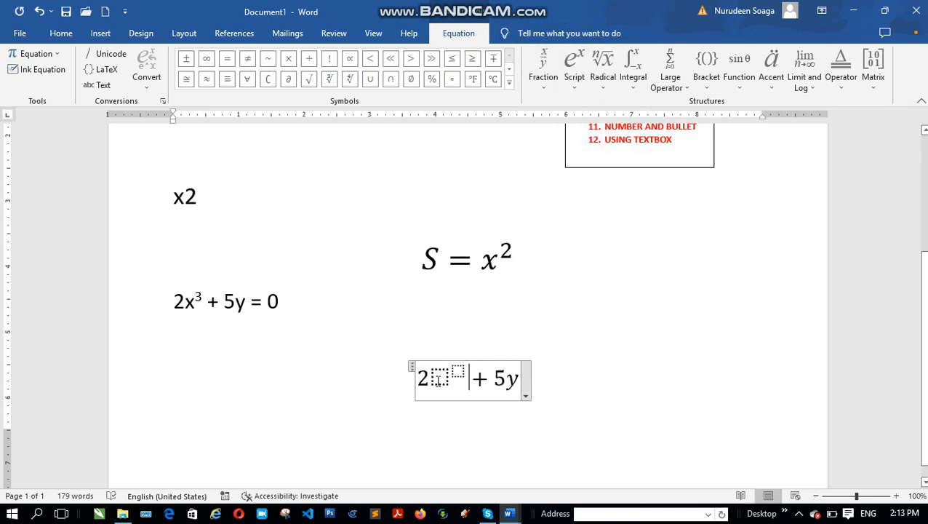
pyautogui.click(439, 380)
pyautogui.write('x')
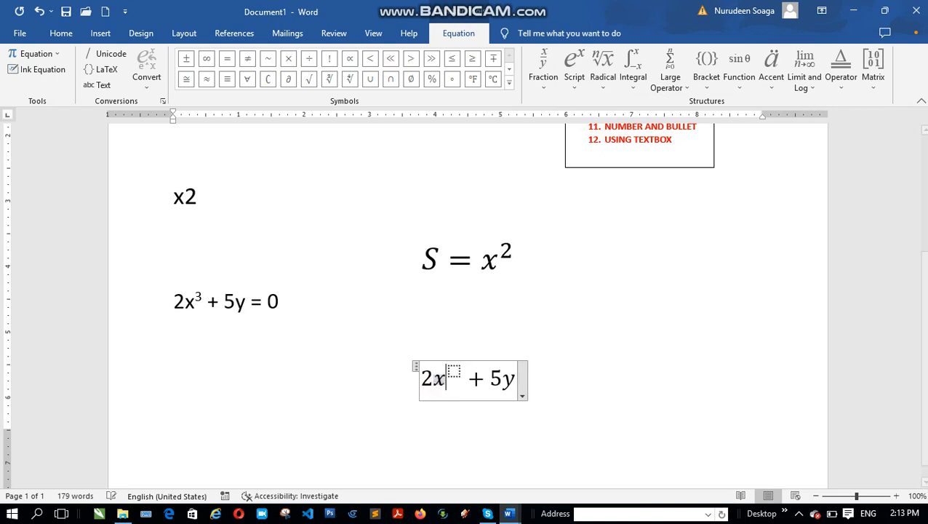
pyautogui.click(454, 372)
pyautogui.write('2')
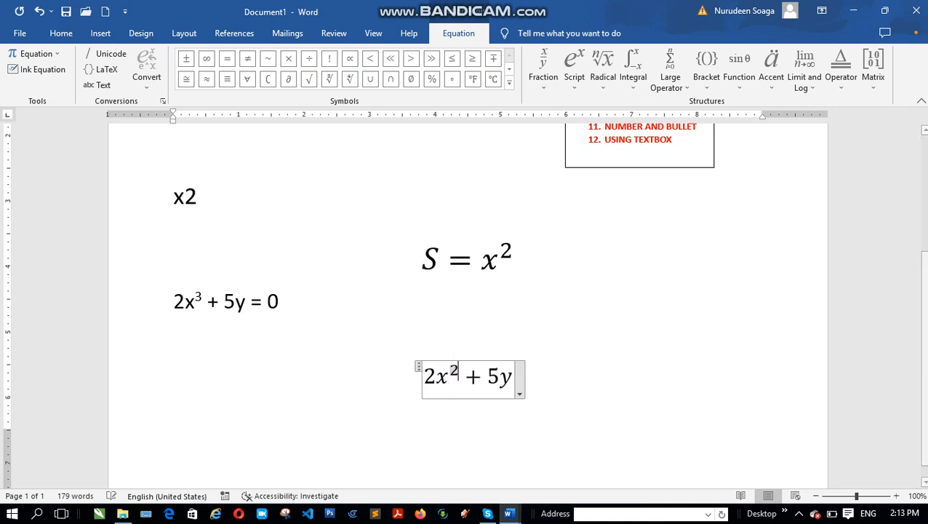
pyautogui.click(555, 386)
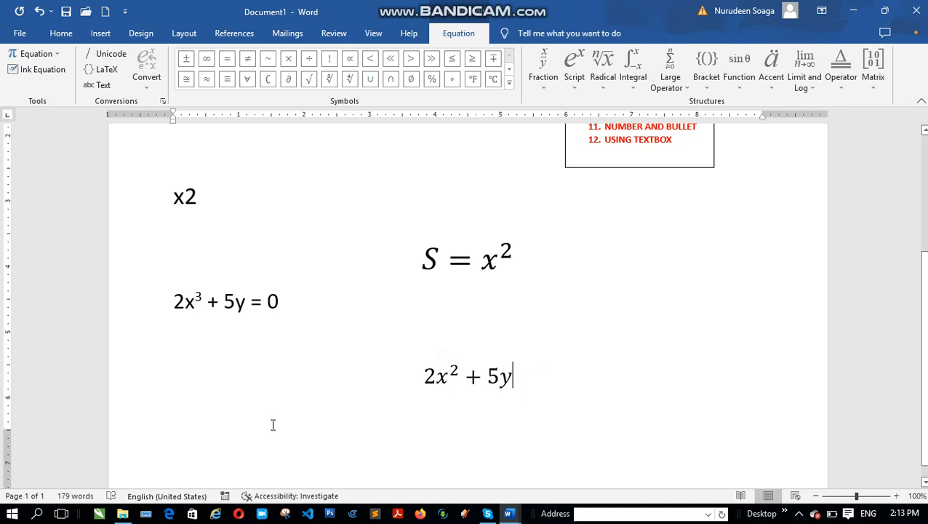
# Complete the equation by adding = 0 after 5y
pyautogui.click(517, 375)
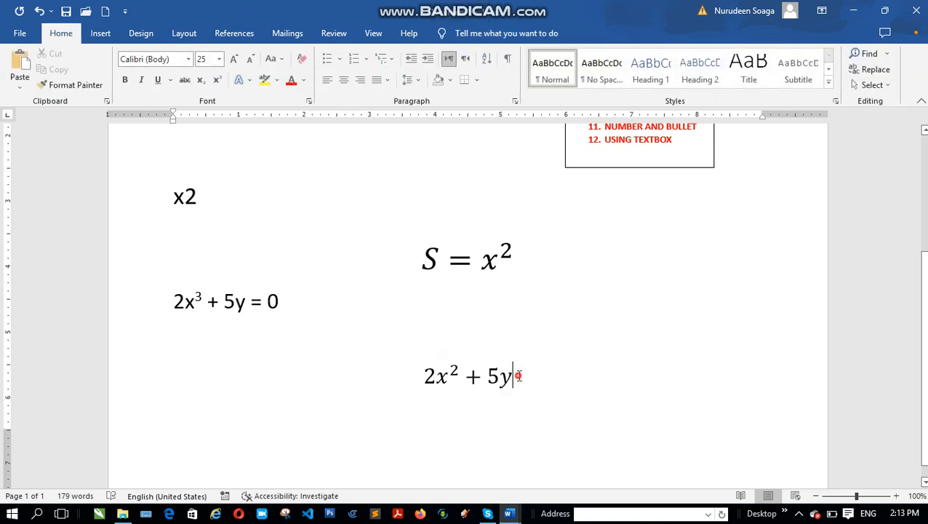
pyautogui.doubleClick(513, 375)
pyautogui.click(513, 375)
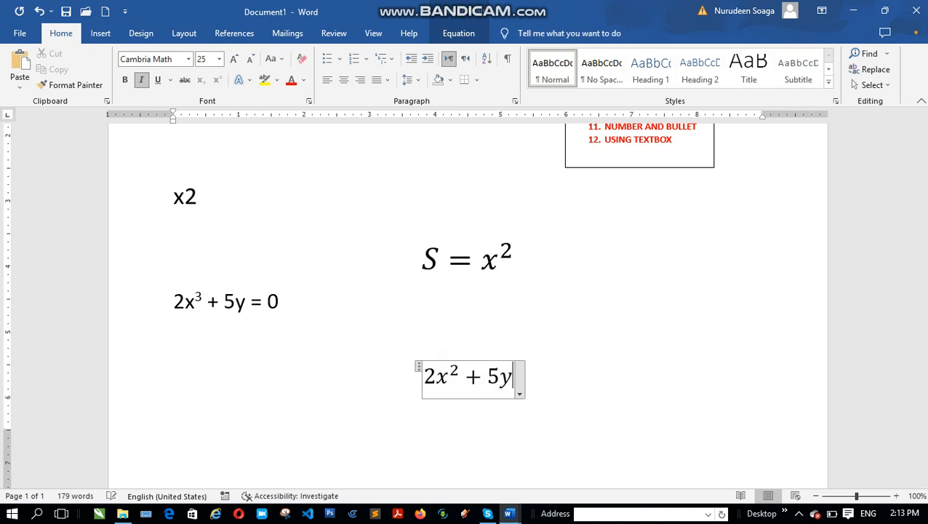
pyautogui.write('= ')
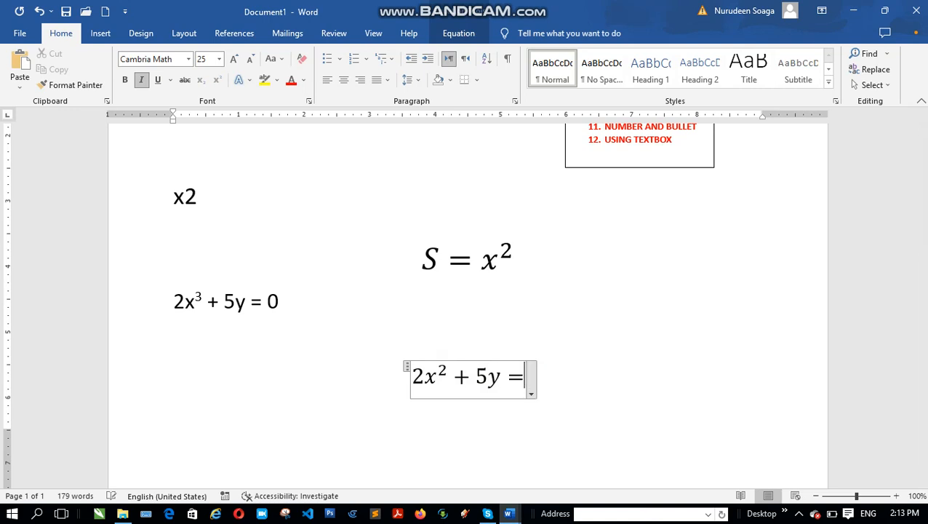
pyautogui.write('0')
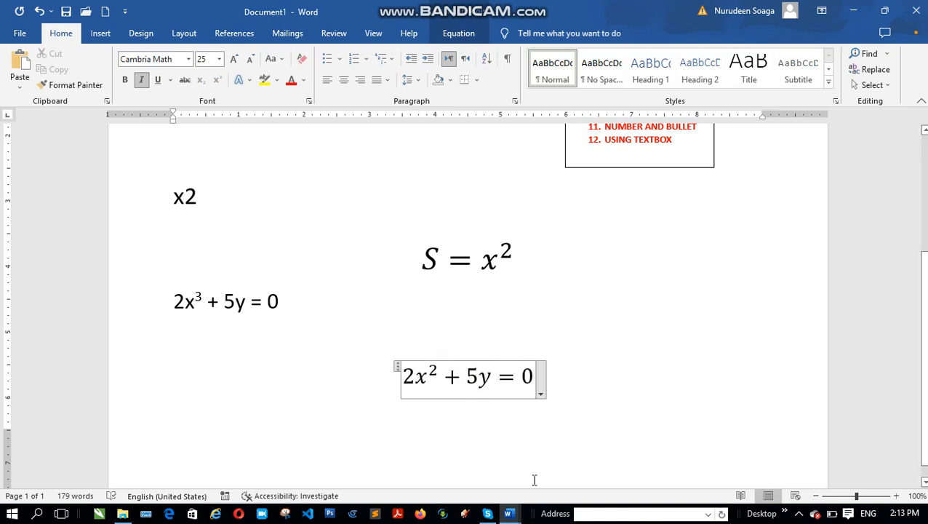
pyautogui.click(605, 381)
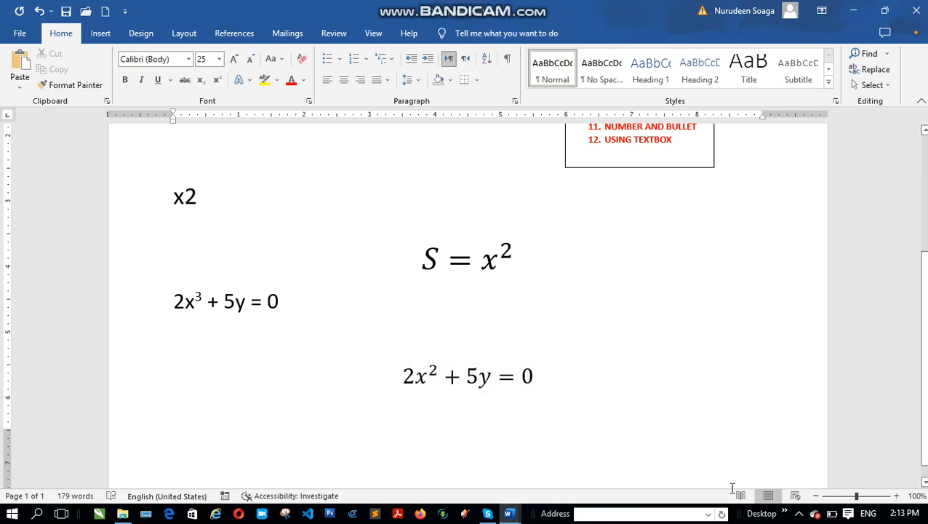
pyautogui.click(799, 513)
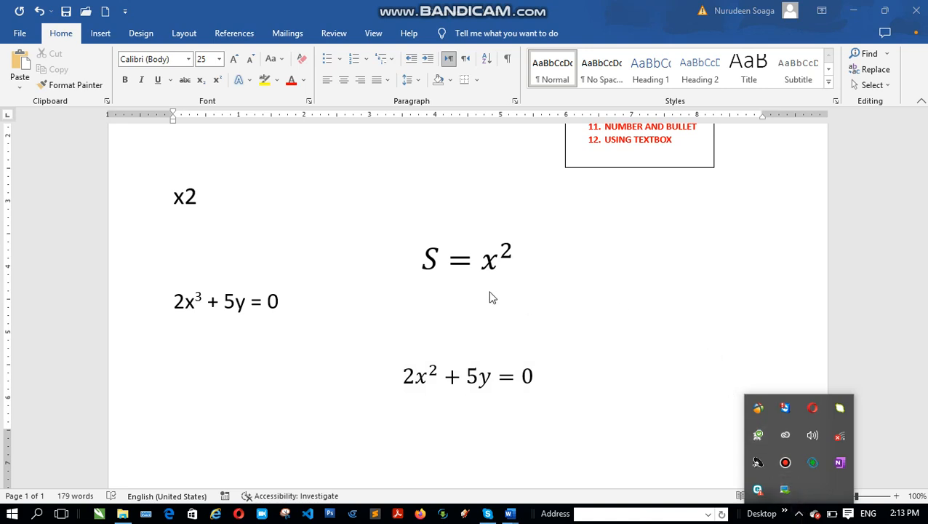
pyautogui.click(549, 319)
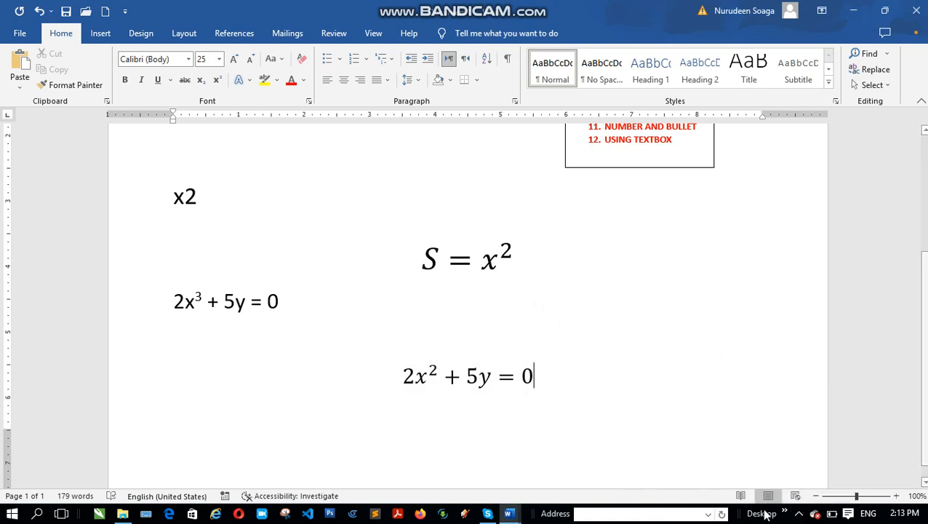
pyautogui.click(799, 514)
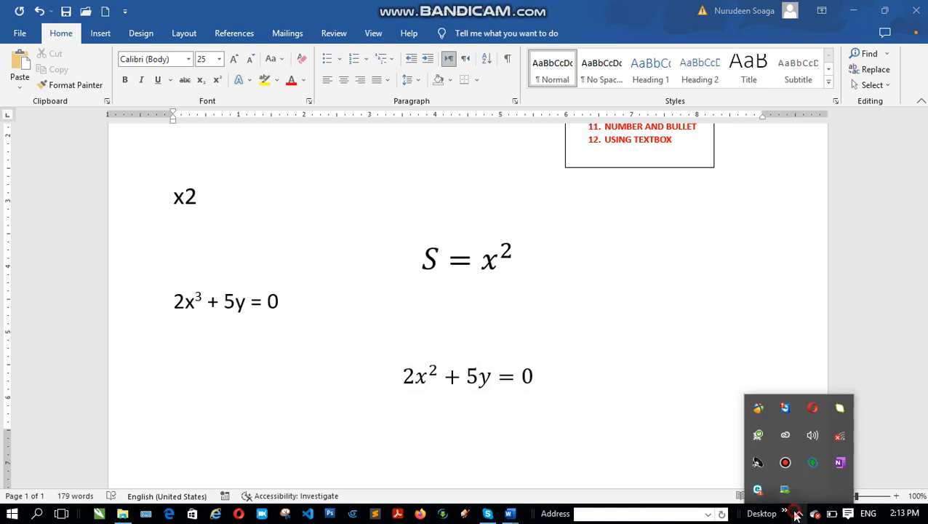
pyautogui.click(785, 462)
pyautogui.click(743, 304)
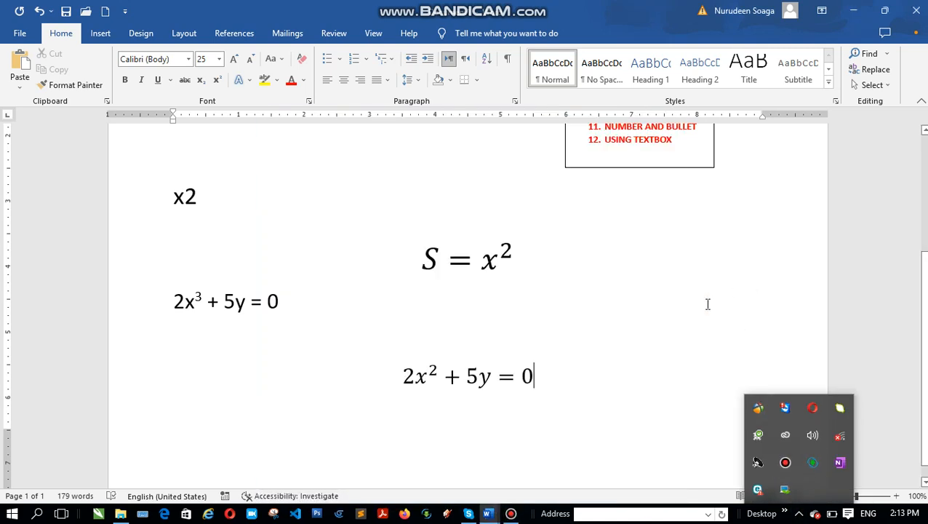
pyautogui.moveTo(236, 238); pyautogui.dragTo(216, 231)
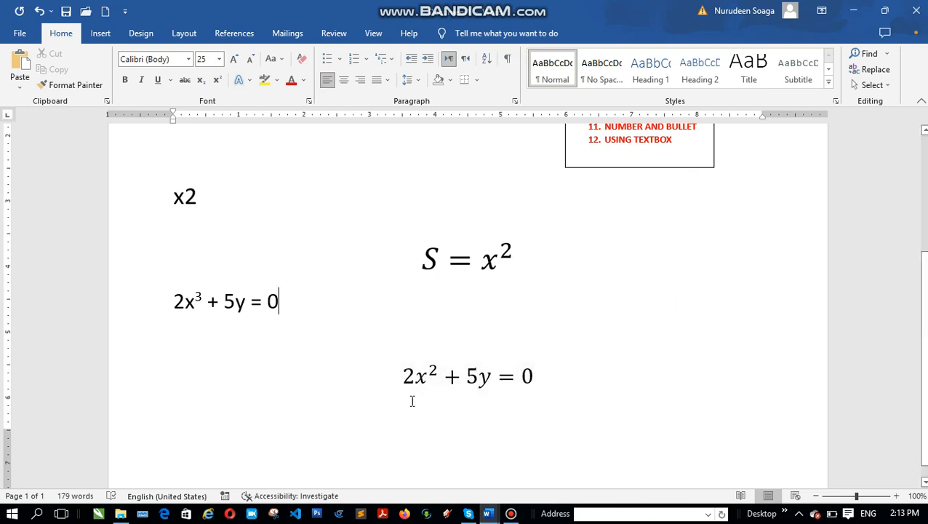
# From the blank line below 2x³ + 5y = 0, browse the full symbol list in the normal text font and close it without inserting anything
pyautogui.click(400, 333)
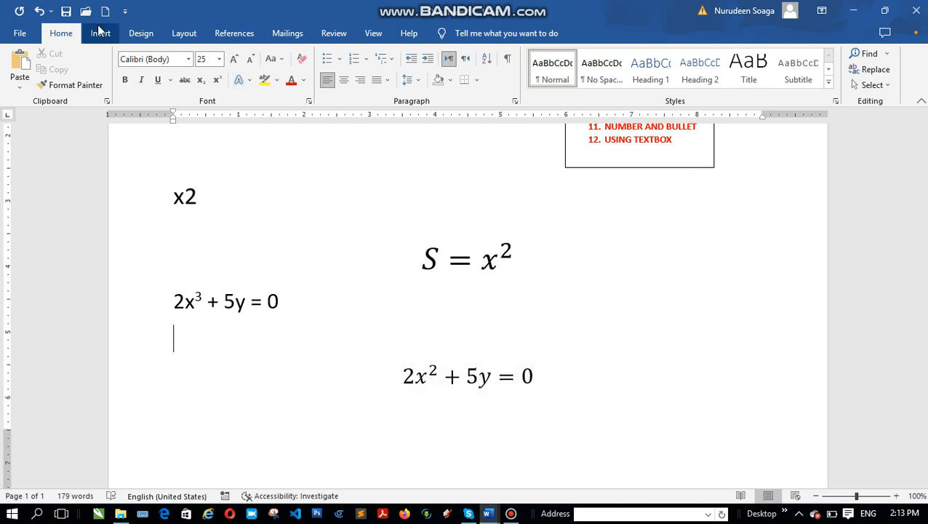
pyautogui.click(99, 34)
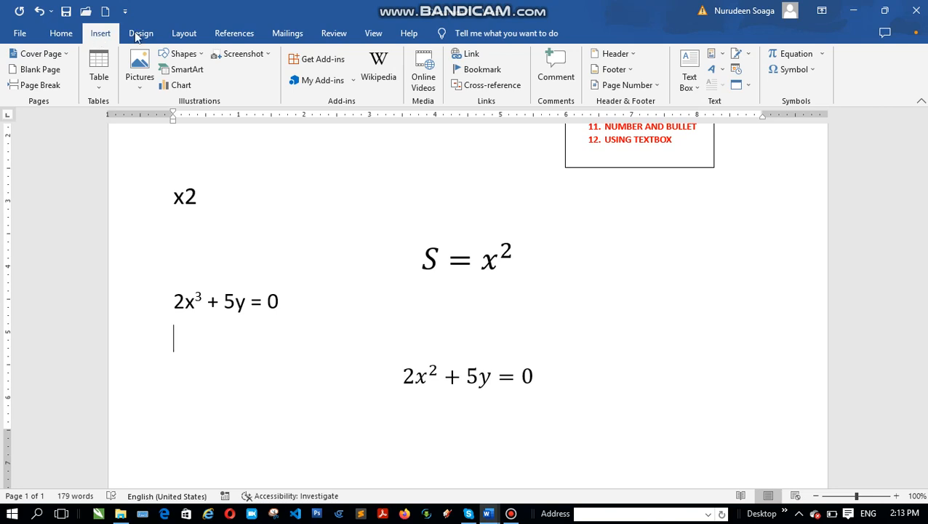
pyautogui.click(792, 69)
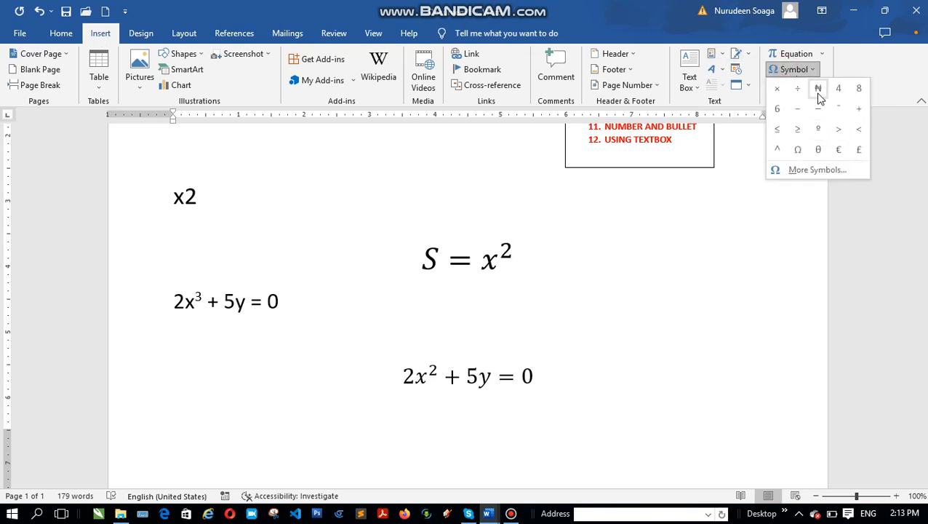
pyautogui.click(817, 170)
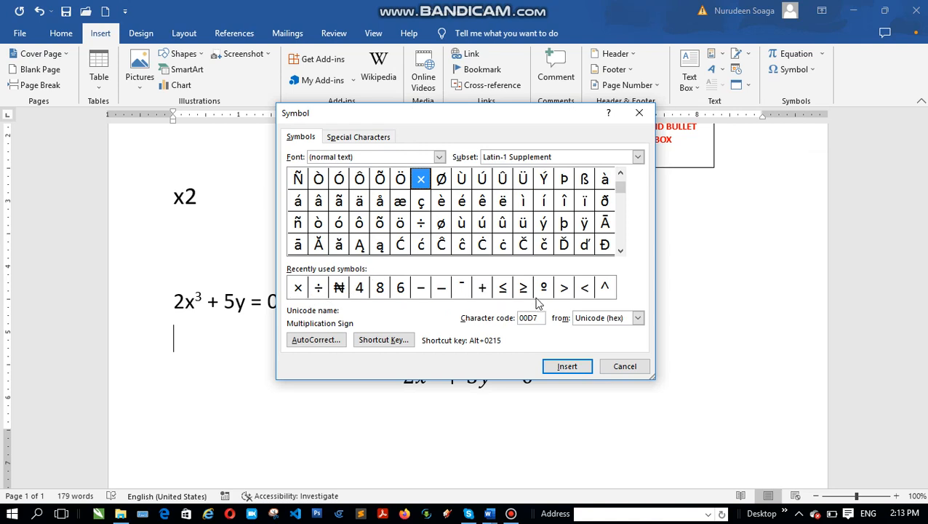
pyautogui.moveTo(620, 251); pyautogui.dragTo(622, 253)
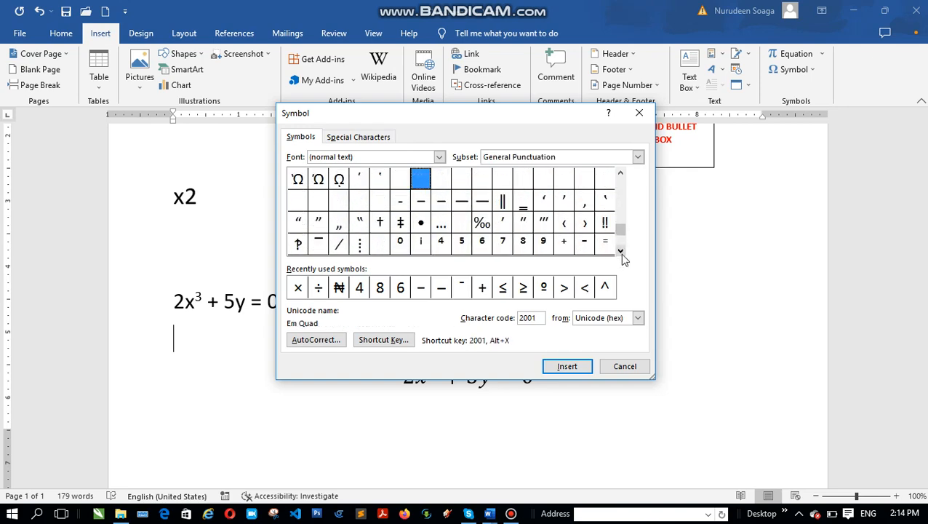
pyautogui.moveTo(620, 252); pyautogui.dragTo(619, 252)
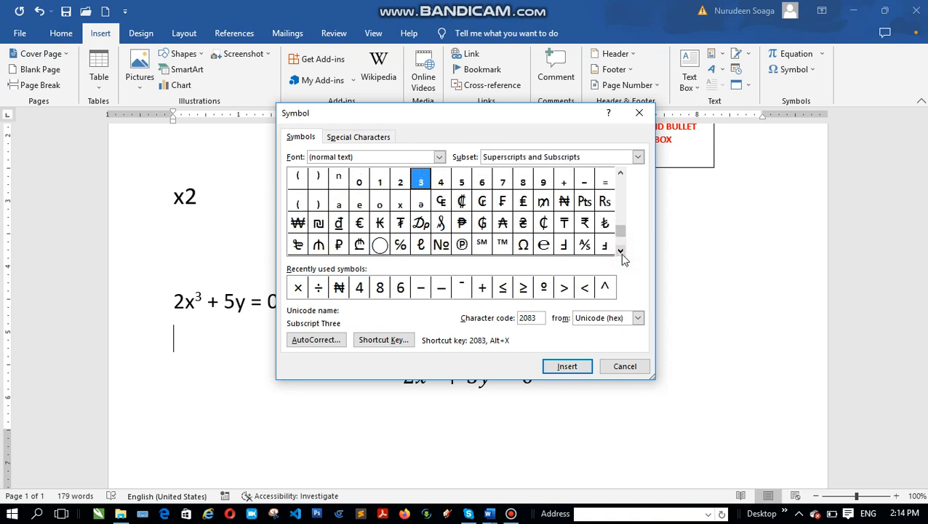
pyautogui.moveTo(622, 255); pyautogui.dragTo(623, 257)
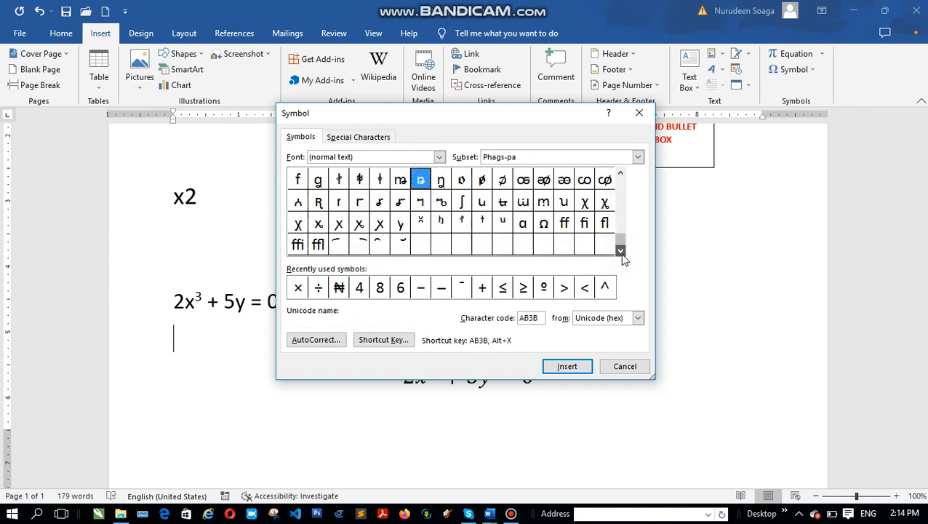
pyautogui.click(638, 113)
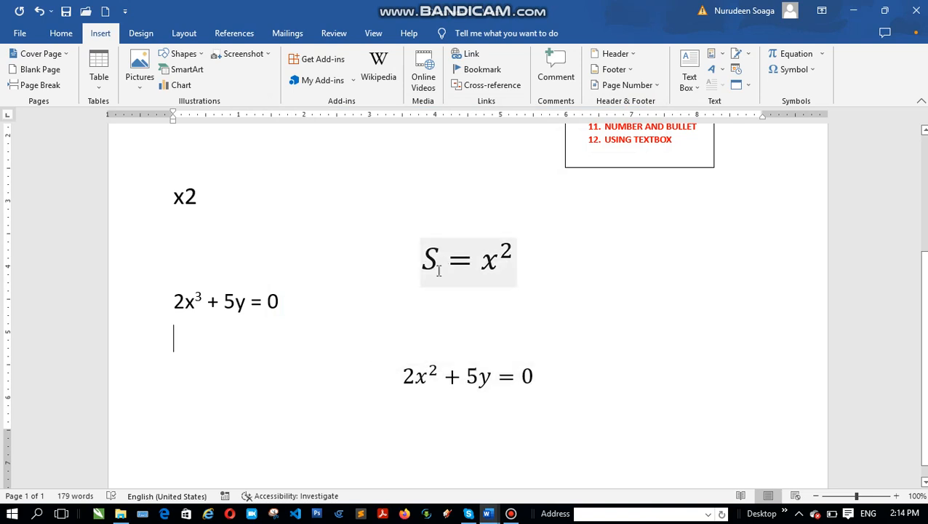
pyautogui.scroll(3, 437, 271)
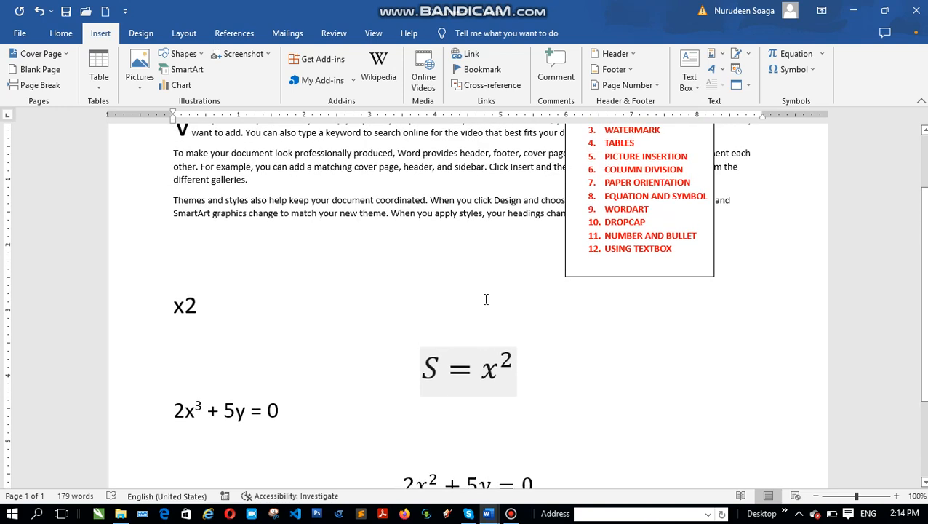
pyautogui.click(798, 513)
pyautogui.click(784, 461)
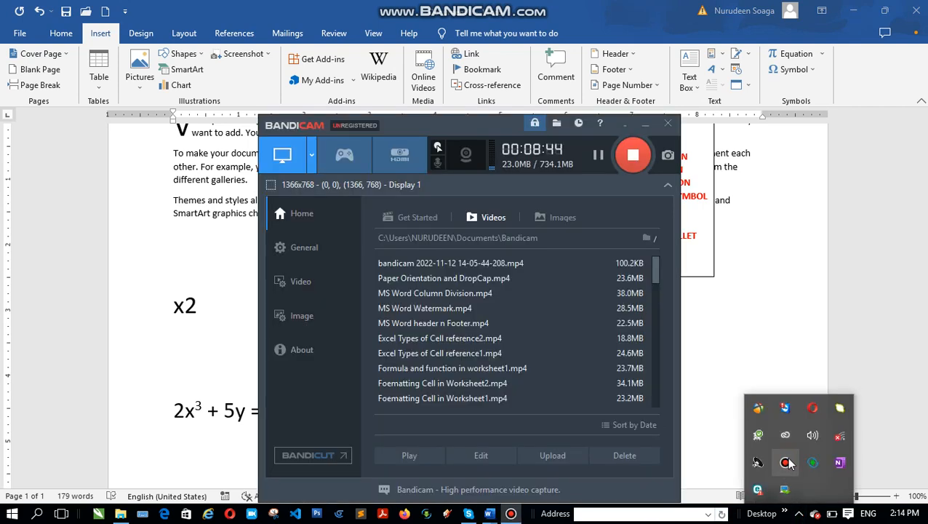